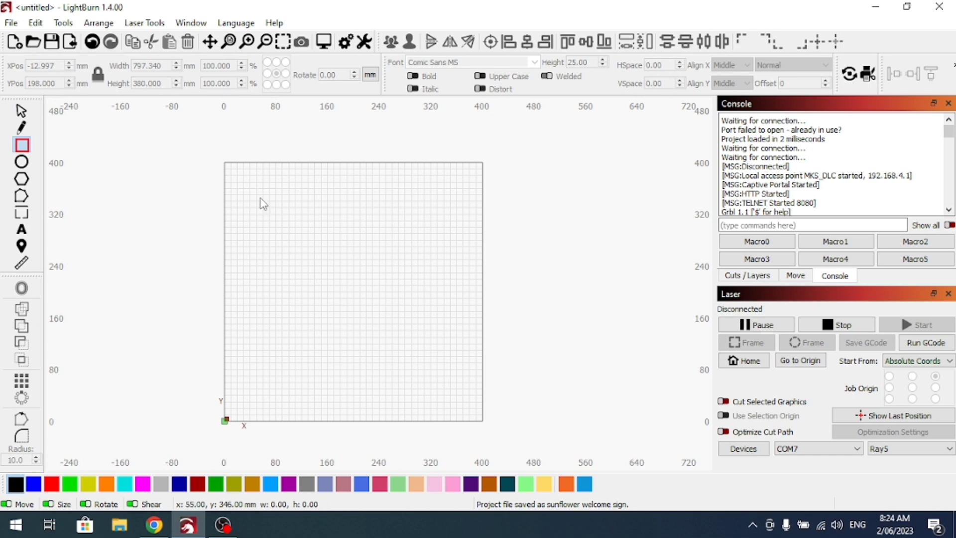
# - Draw a tall rectangle on the workspace and set its height to 45 mm with the proportions locked
pyautogui.moveTo(259, 196); pyautogui.dragTo(305, 366)
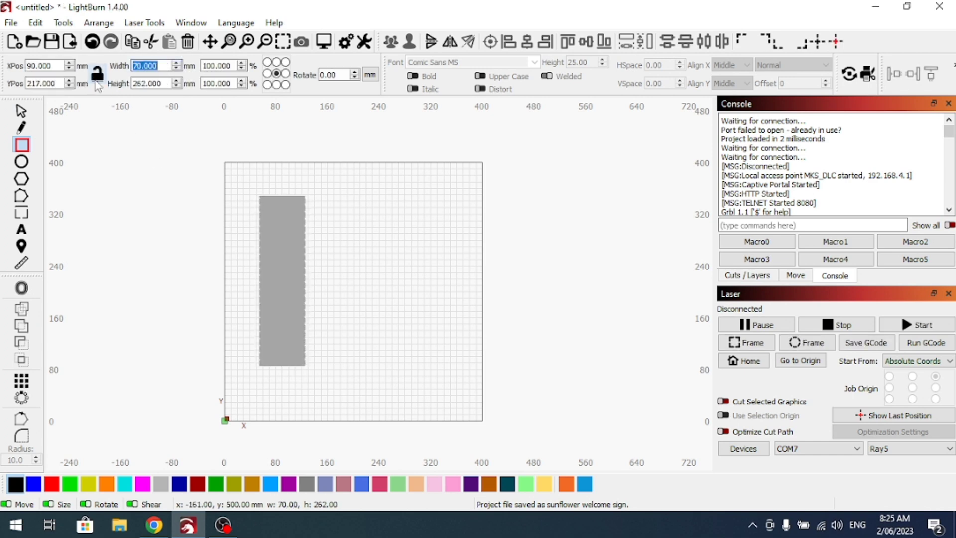
pyautogui.doubleClick(153, 84)
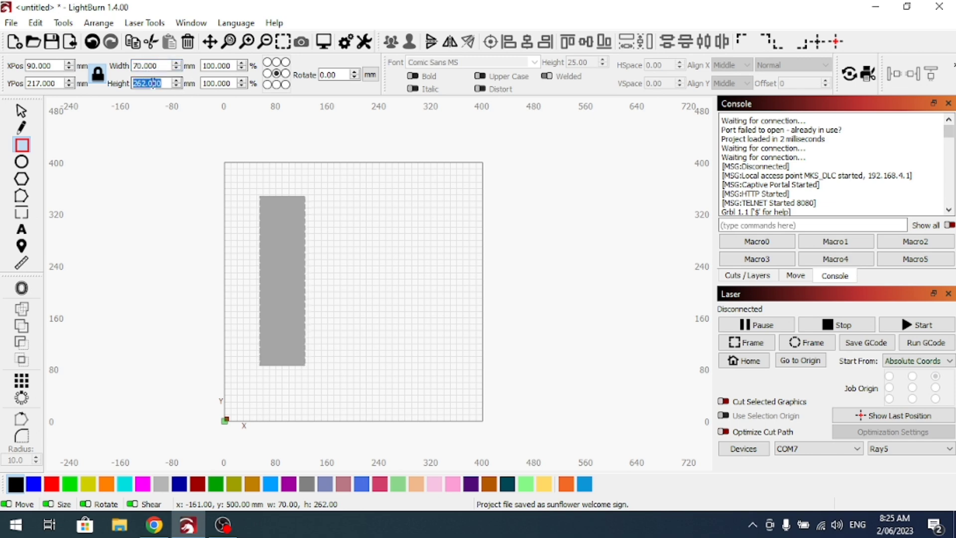
pyautogui.write('450')
pyautogui.press('Return')
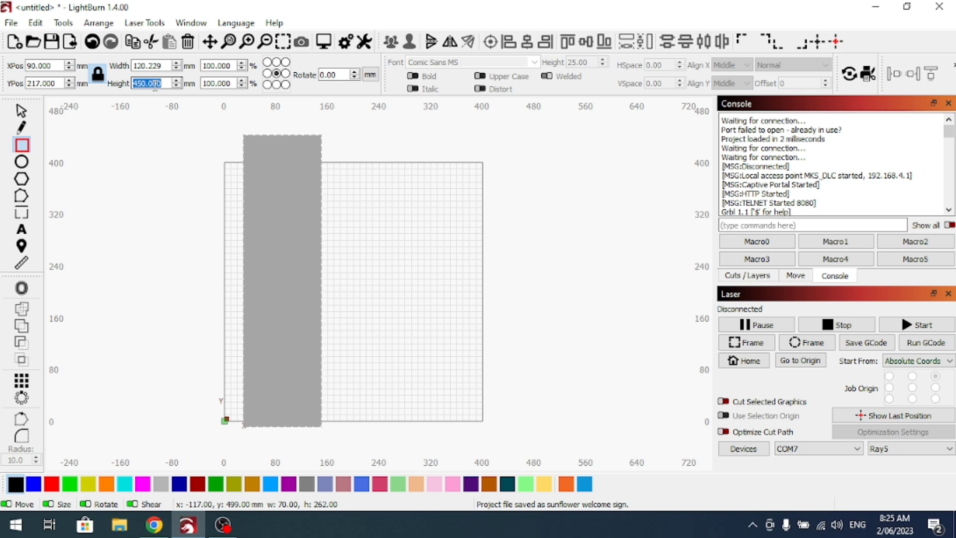
pyautogui.press('Return')
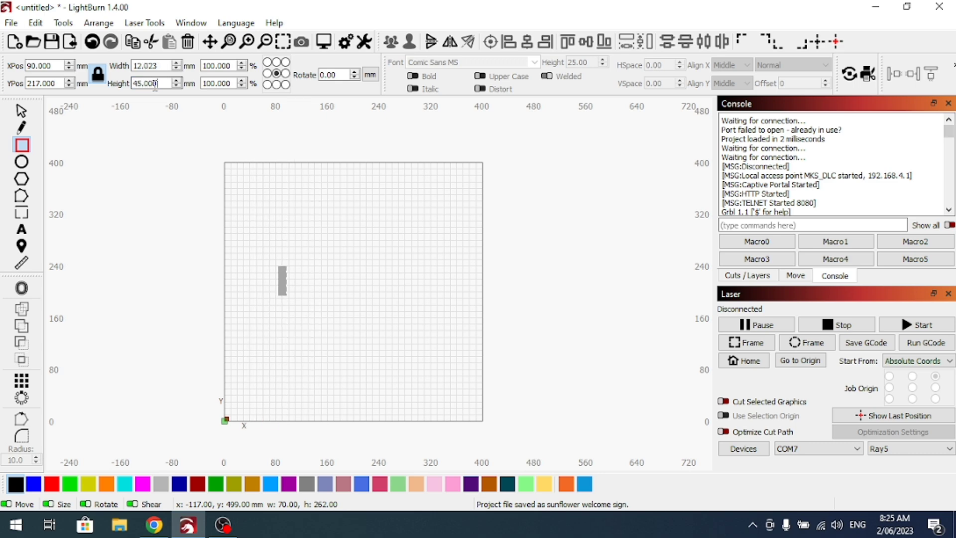
pyautogui.scroll(10, 319, 291)
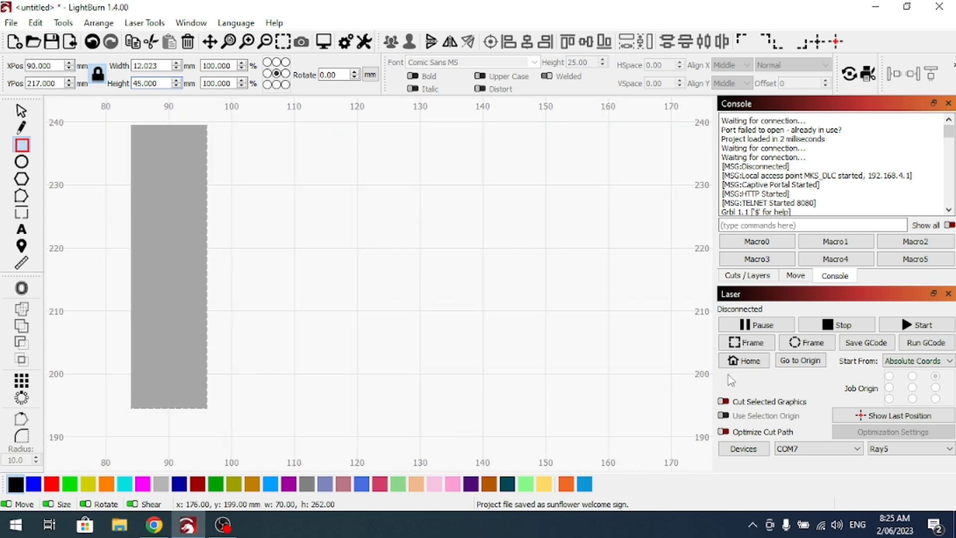
# - Assign the rectangle to the red line layer and round all four of its corners with a 4 mm radius
pyautogui.click(732, 278)
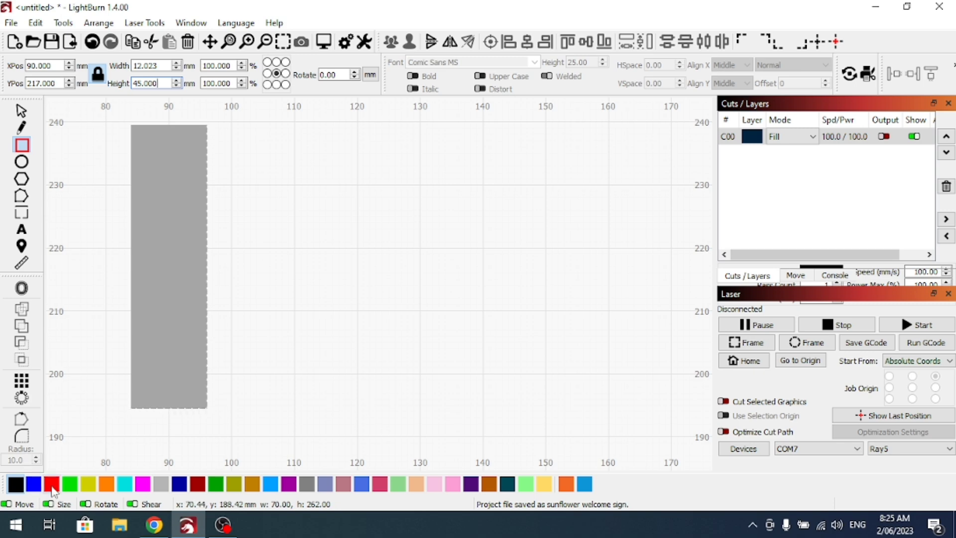
pyautogui.click(52, 488)
pyautogui.moveTo(341, 212); pyautogui.dragTo(394, 235)
pyautogui.click(29, 437)
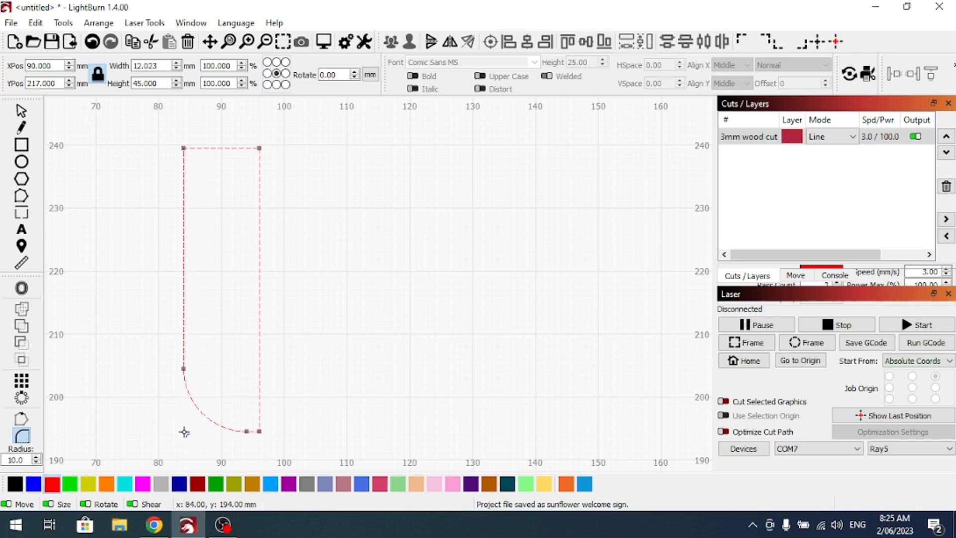
pyautogui.scroll(-1, 66, 420)
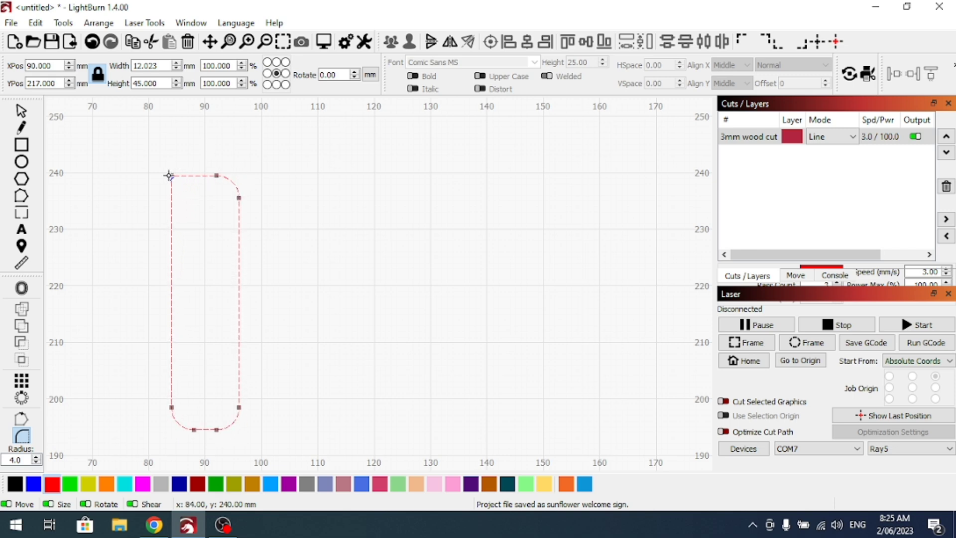
# - Draw a circular hole about 2 mm in diameter near the rectangle's upper end and centre it horizontally with the outline
pyautogui.click(22, 163)
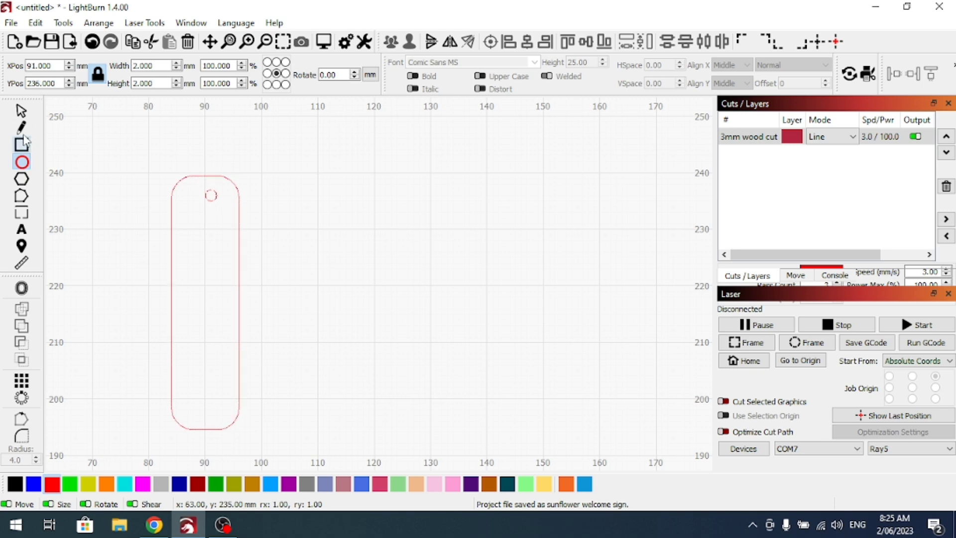
pyautogui.click(20, 110)
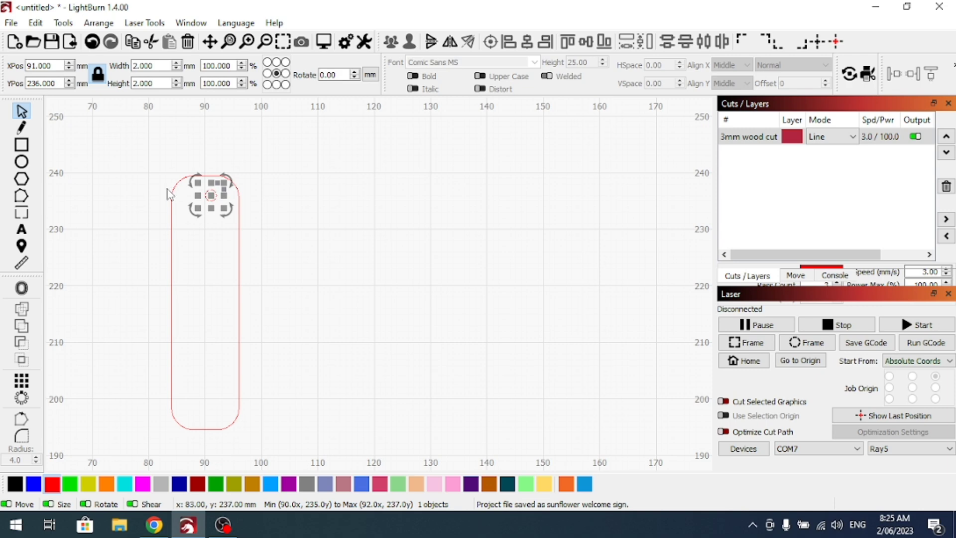
pyautogui.keyDown('shift'); pyautogui.click(172, 204); pyautogui.keyUp('shift')
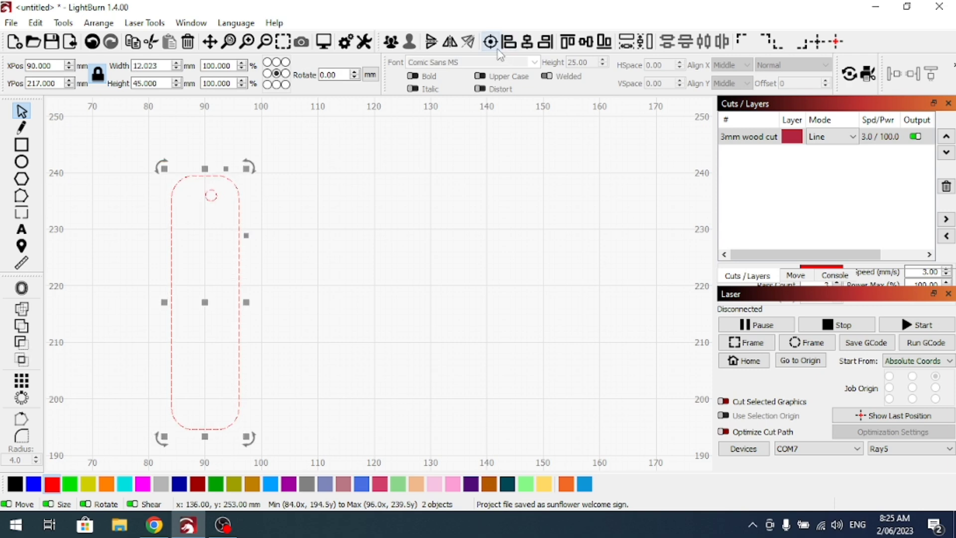
pyautogui.click(530, 42)
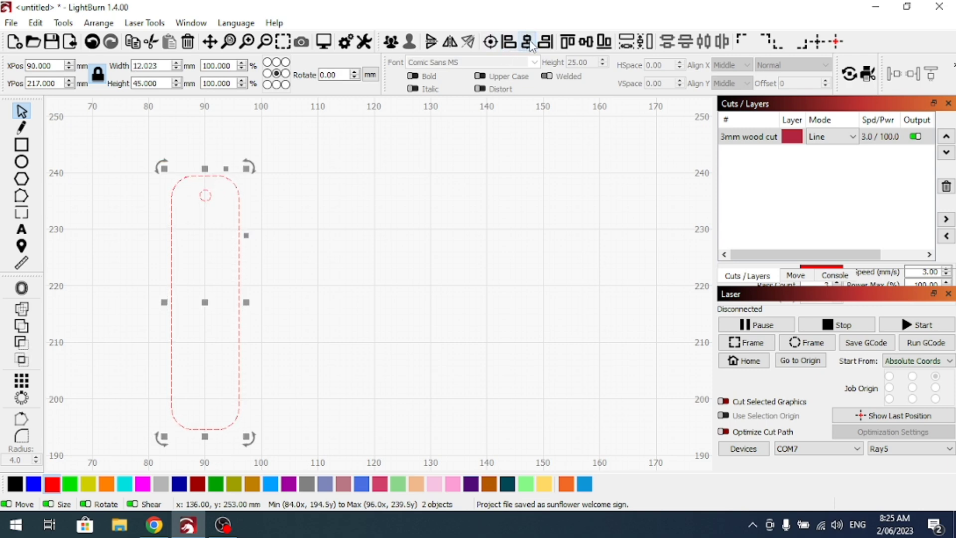
pyautogui.click(292, 219)
pyautogui.scroll(3, 206, 198)
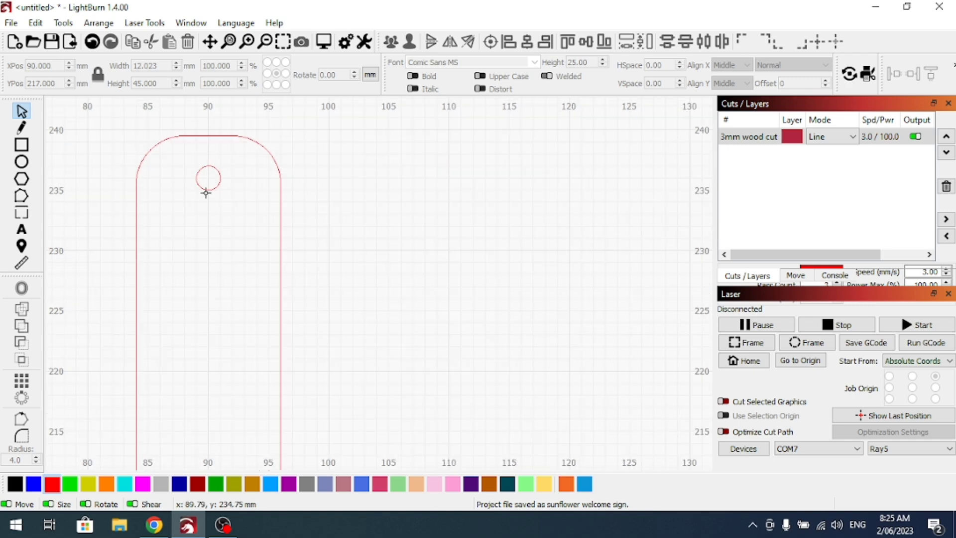
# - Move the hole about 1 mm closer to the outline's upper edge and group it with the outline
pyautogui.click(209, 189)
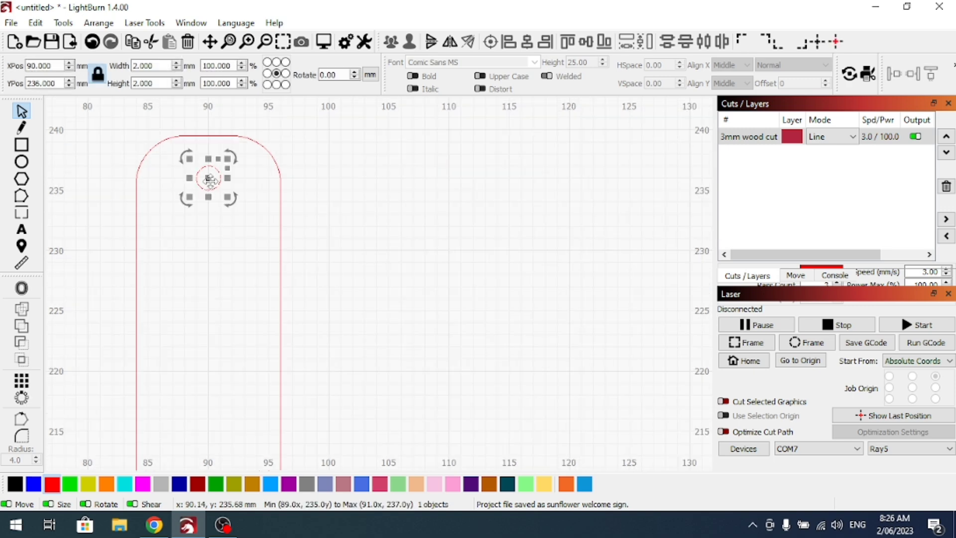
pyautogui.moveTo(210, 179); pyautogui.dragTo(209, 171)
pyautogui.keyDown('shift'); pyautogui.click(279, 195); pyautogui.keyUp('shift')
pyautogui.rightClick(280, 198)
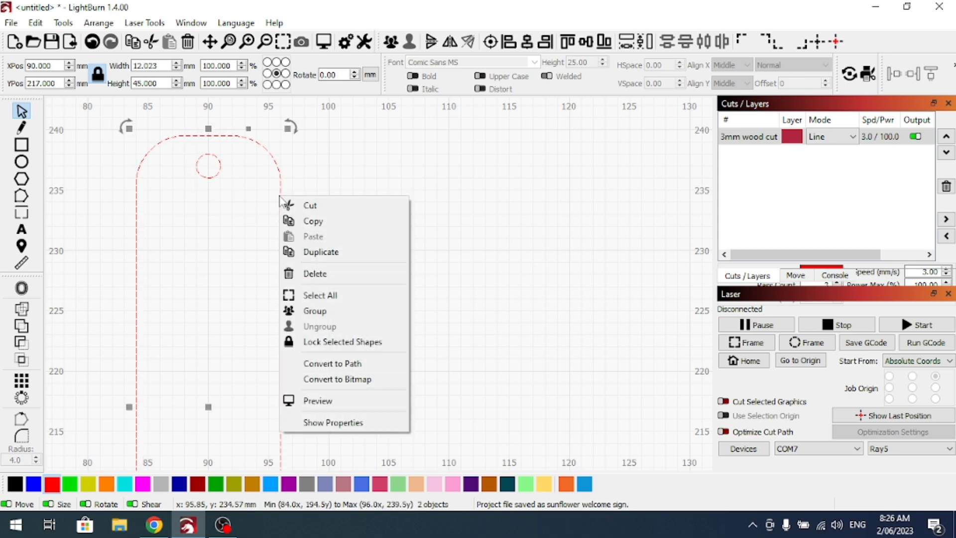
pyautogui.click(299, 311)
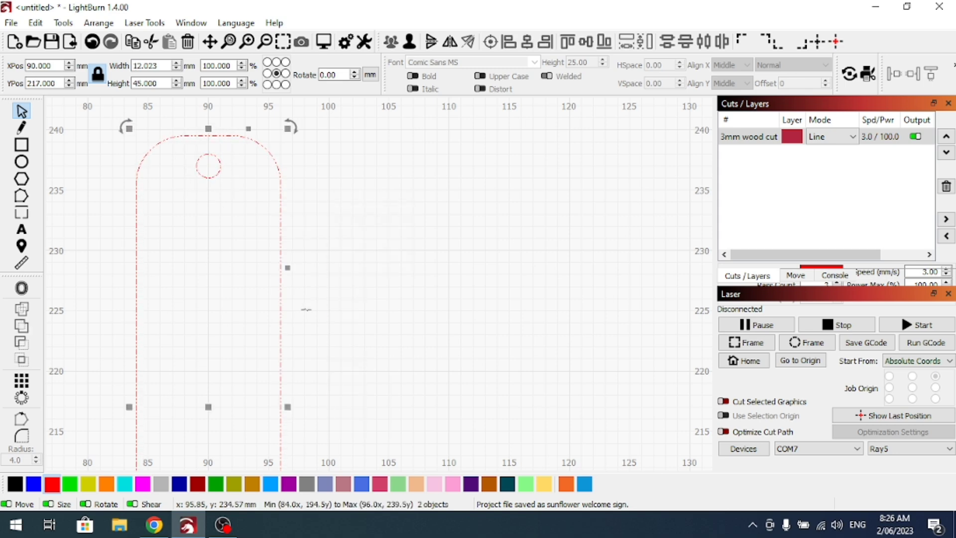
pyautogui.scroll(-1, 340, 211)
pyautogui.scroll(-2, 354, 226)
pyautogui.click(408, 304)
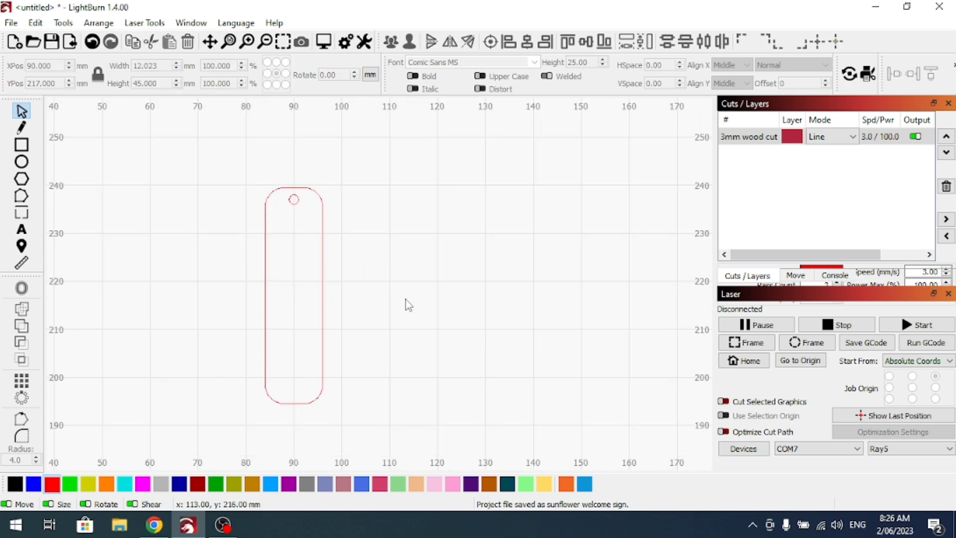
# - Add the text "Bookmarks" over the bookmark outline and assign it to the black fill layer
pyautogui.click(22, 229)
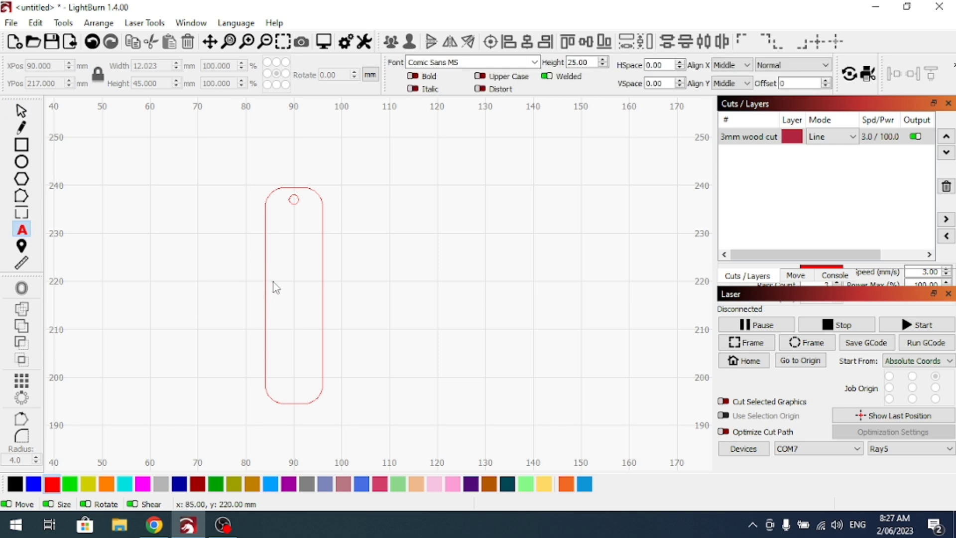
pyautogui.click(294, 288)
pyautogui.write('Bookmarks')
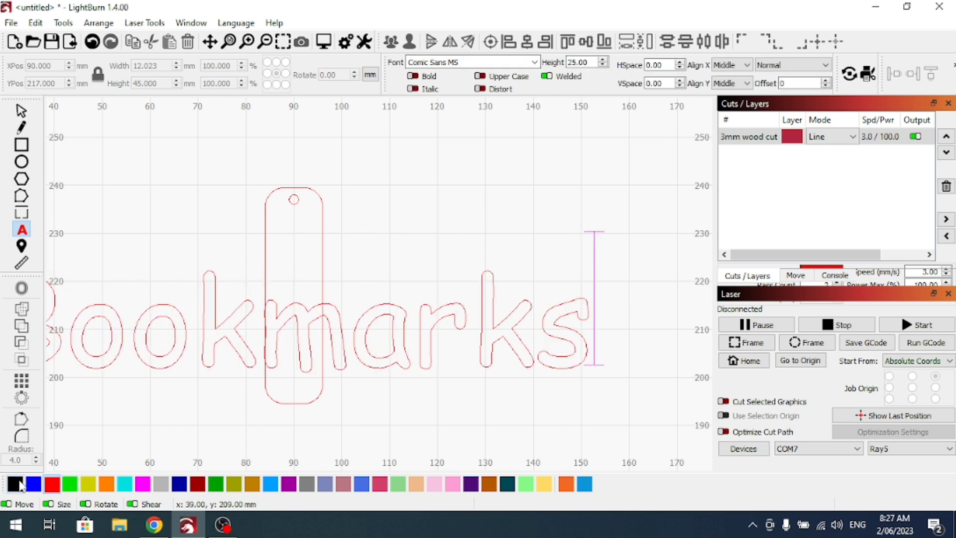
pyautogui.press('Escape')
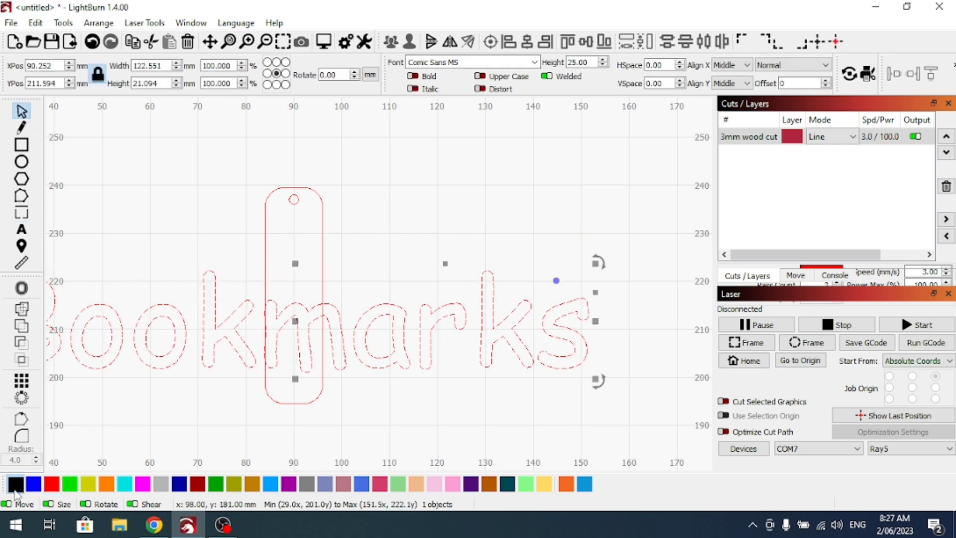
pyautogui.click(15, 486)
# - Shrink the "Bookmarks" text to about 17 mm wide and set its font to beach
pyautogui.moveTo(595, 378); pyautogui.dragTo(250, 329)
pyautogui.moveTo(330, 350); pyautogui.dragTo(268, 342)
pyautogui.click(535, 62)
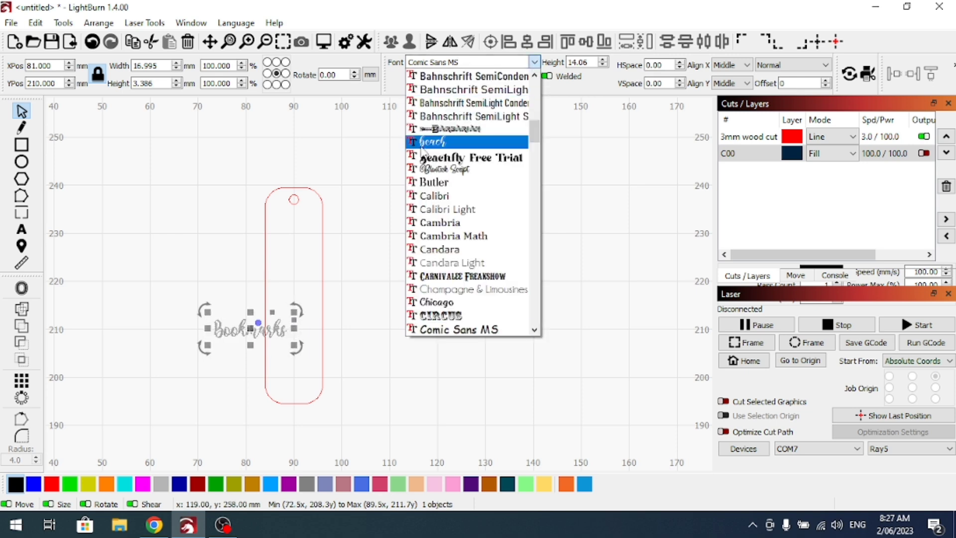
pyautogui.click(432, 141)
# - Place the "Bookmarks" text in the outline's upper half, sloping down to the right and about 10 mm wide
pyautogui.moveTo(237, 326); pyautogui.dragTo(292, 260)
pyautogui.moveTo(343, 291); pyautogui.dragTo(325, 279)
pyautogui.click(288, 307)
# - Add a two-line text reading "are" and "for" beneath "Bookmarks"
pyautogui.click(22, 231)
pyautogui.write('are')
pyautogui.press('Return')
pyautogui.write('for')
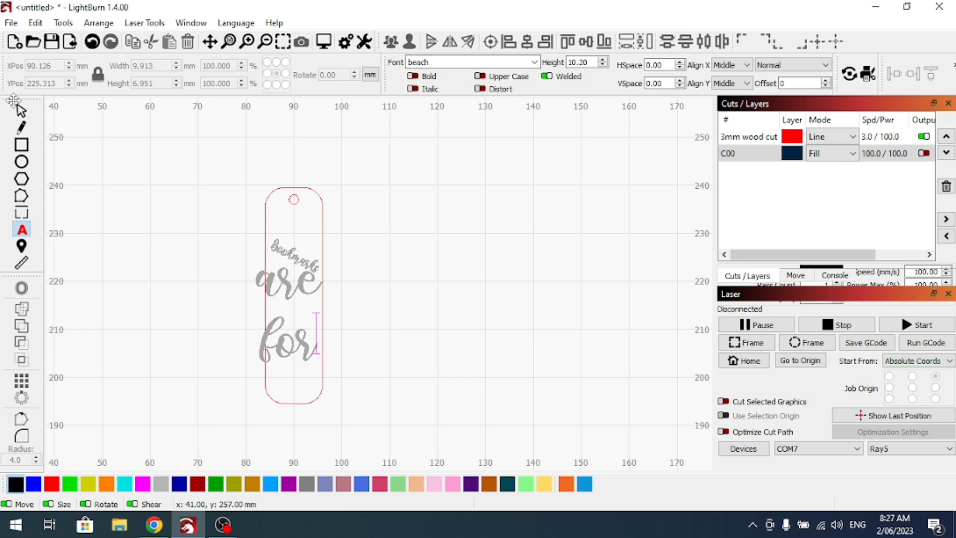
# - Shrink the "are for" text to about 5.4 mm wide, place it below "Bookmarks" and set its font to Cambria
pyautogui.click(20, 109)
pyautogui.moveTo(247, 261); pyautogui.dragTo(293, 305)
pyautogui.doubleClick(308, 348)
pyautogui.click(21, 111)
pyautogui.click(534, 61)
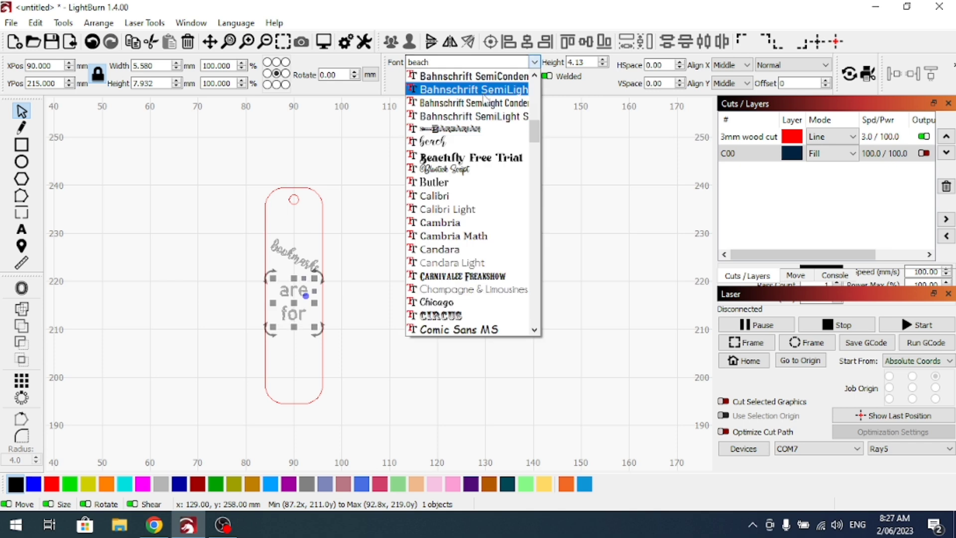
pyautogui.click(462, 223)
# - Add the text "QUITTERS" below "are for" near the lower end of the bookmark
pyautogui.press('t')
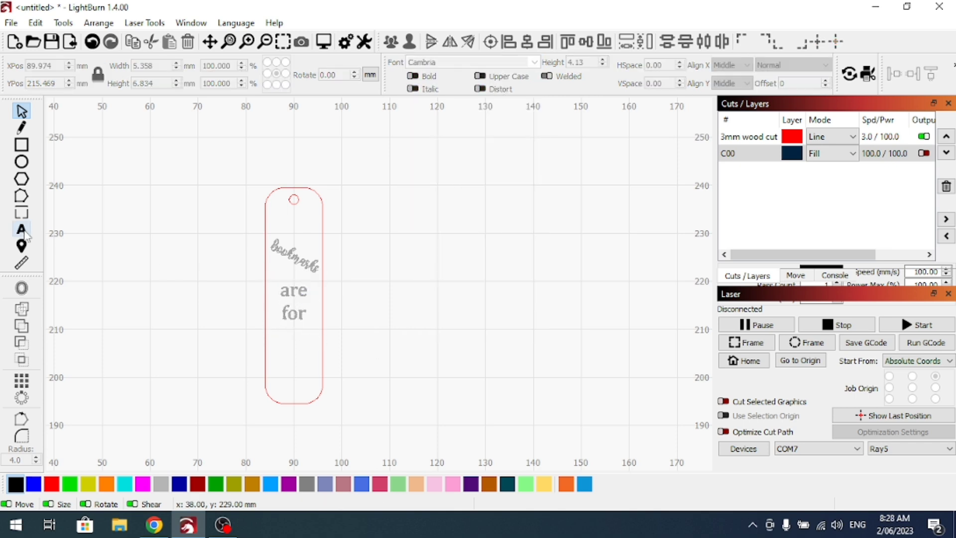
pyautogui.click(294, 348)
pyautogui.write('QUITTERS')
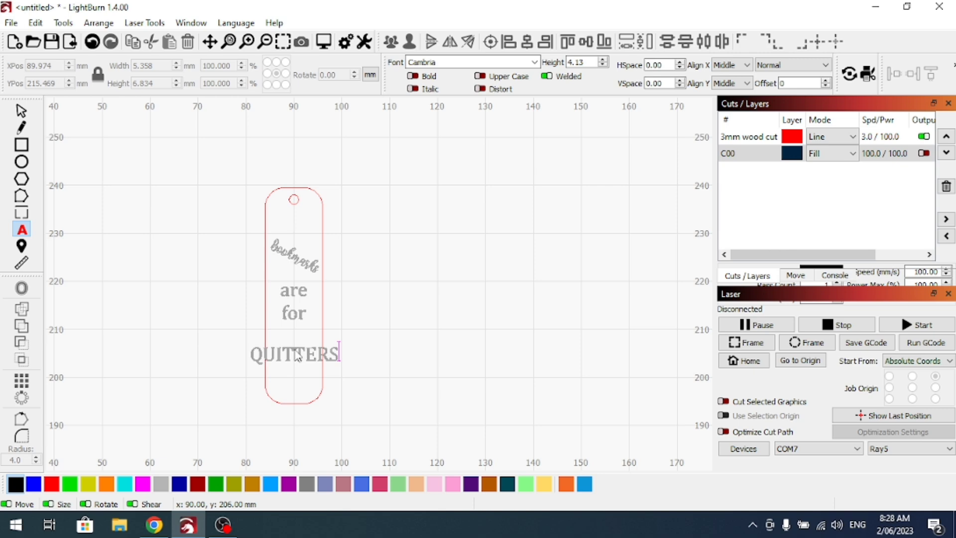
# - Set the font of the "QUITTERS" text to Friday13
pyautogui.click(534, 62)
pyautogui.moveTo(535, 129); pyautogui.dragTo(537, 163)
pyautogui.click(458, 183)
pyautogui.scroll(5, 463, 215)
pyautogui.moveTo(241, 269); pyautogui.dragTo(520, 94)
# - Preview other fonts on the "QUITTERS" text and set it to Royal Acidbath
pyautogui.click(534, 62)
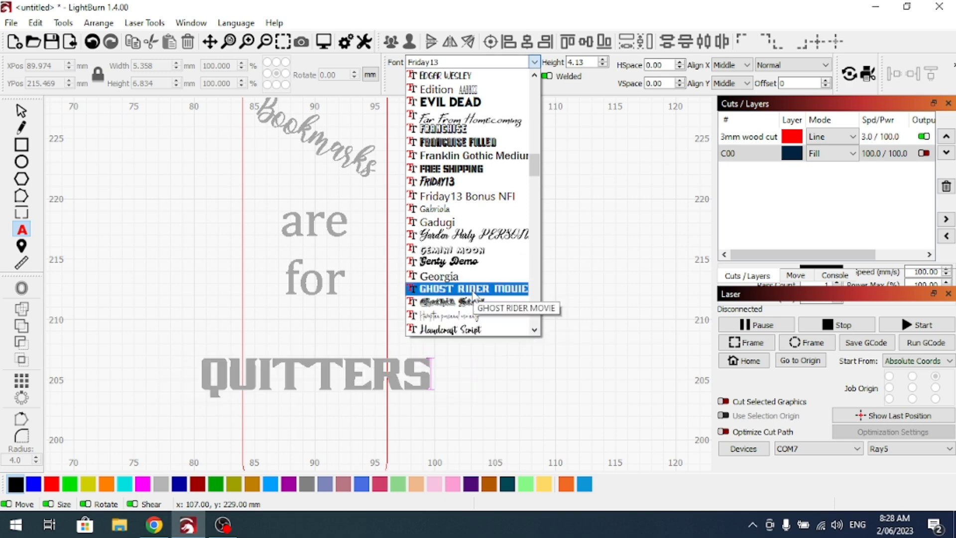
pyautogui.scroll(-3, 466, 299)
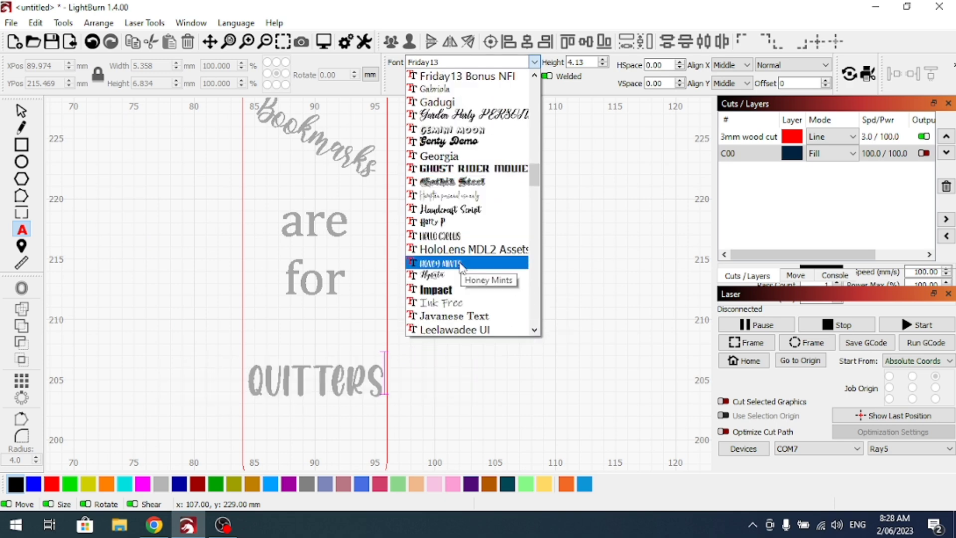
pyautogui.scroll(-2, 461, 267)
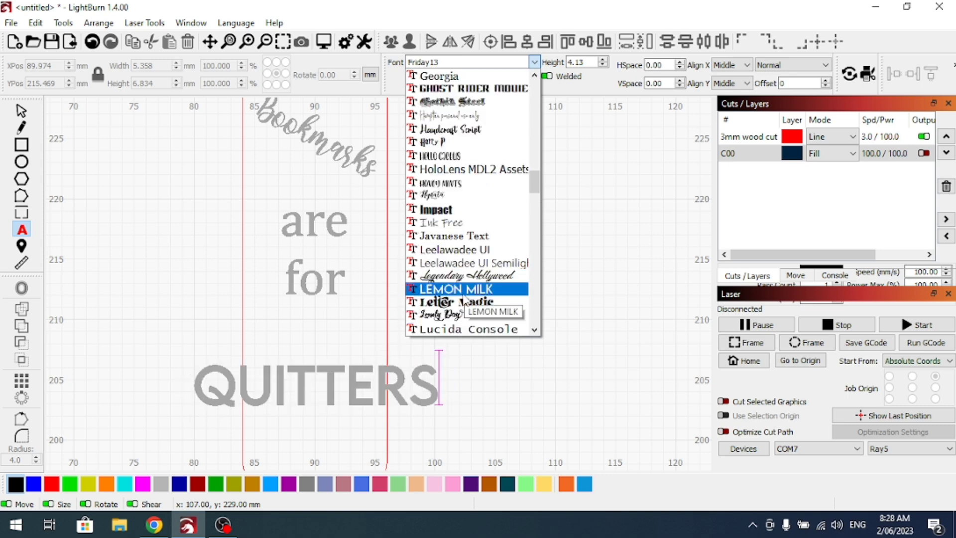
pyautogui.scroll(-3, 463, 298)
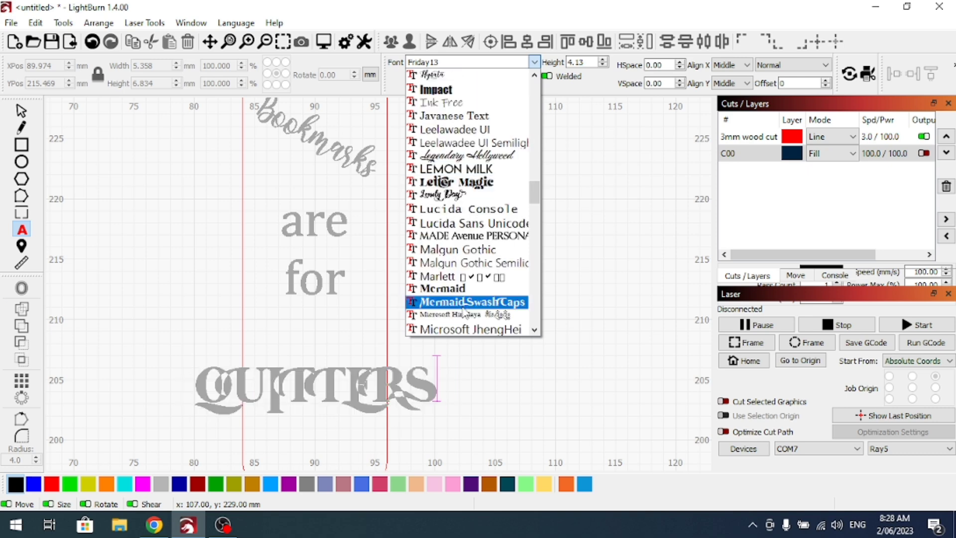
pyautogui.scroll(-6, 457, 305)
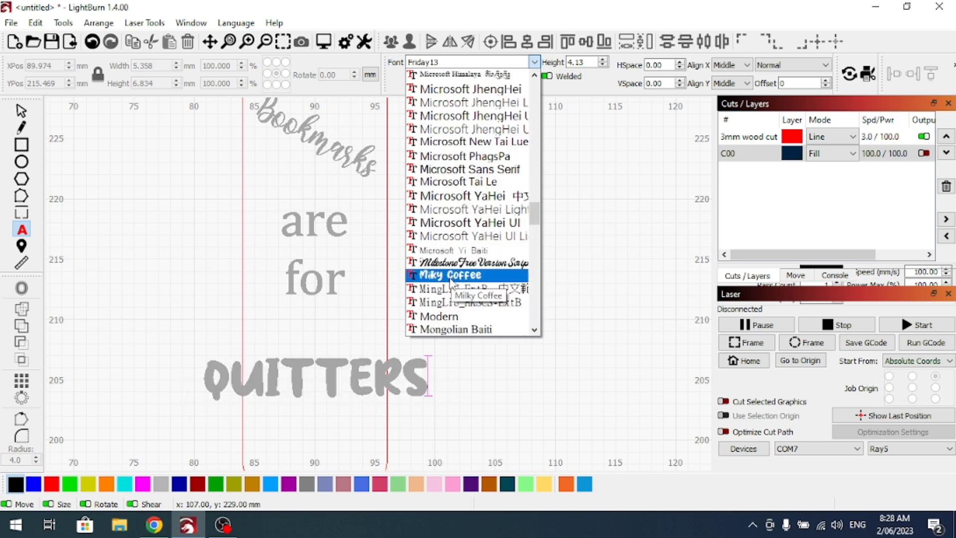
pyautogui.scroll(-9, 450, 271)
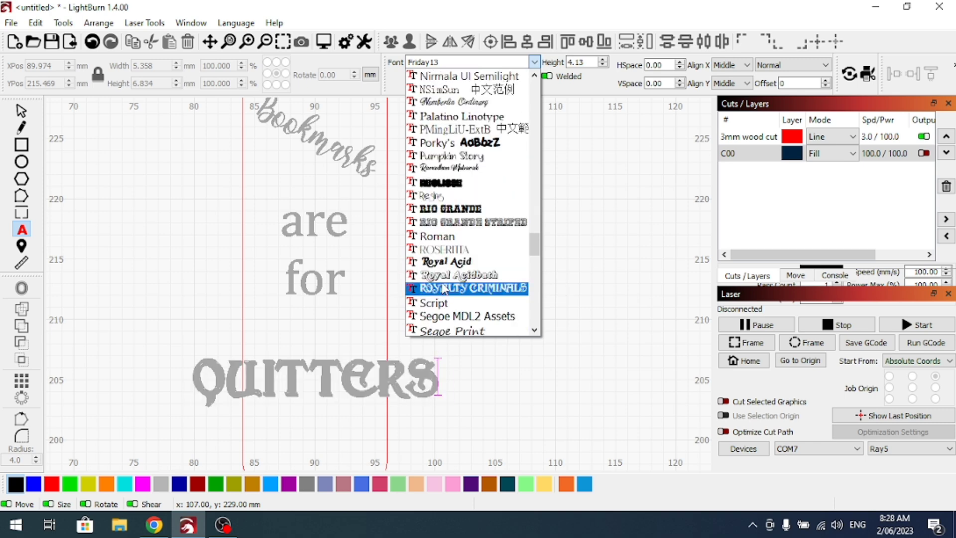
pyautogui.click(446, 275)
pyautogui.press('Escape')
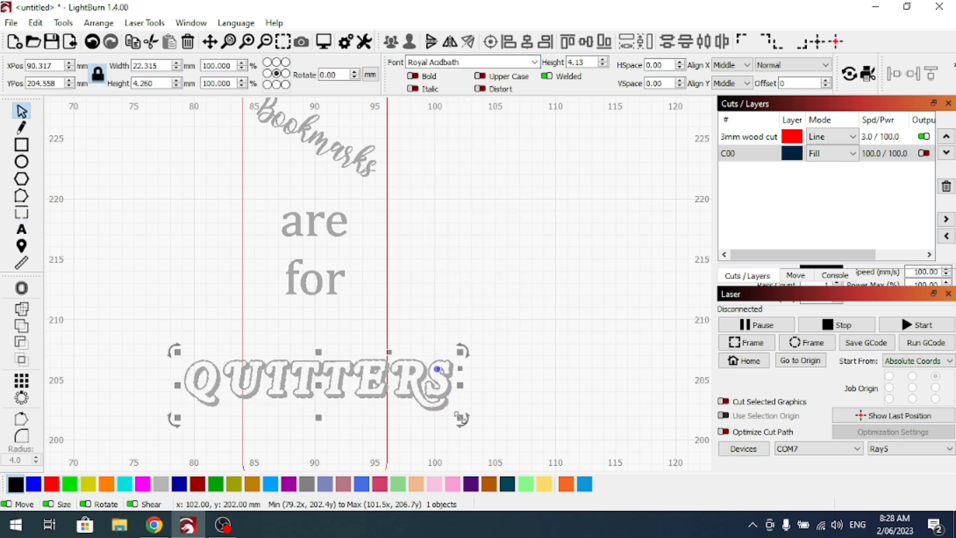
# - Shrink the "QUITTERS" text to fit inside the bookmark outline and move it up closer to "for"
pyautogui.moveTo(460, 417); pyautogui.dragTo(367, 406)
pyautogui.moveTo(319, 384); pyautogui.dragTo(314, 355)
pyautogui.scroll(-4, 463, 235)
# - Enlarge the tilted "Bookmarks" text to about 11 mm wide so it nearly spans the outline
pyautogui.click(318, 301)
pyautogui.scroll(6, 318, 301)
pyautogui.moveTo(205, 198); pyautogui.dragTo(190, 185)
pyautogui.click(572, 220)
pyautogui.scroll(-4, 572, 219)
# - Copy the grouped bookmark outline and paste the copy to the left of the lettered design
pyautogui.click(532, 208)
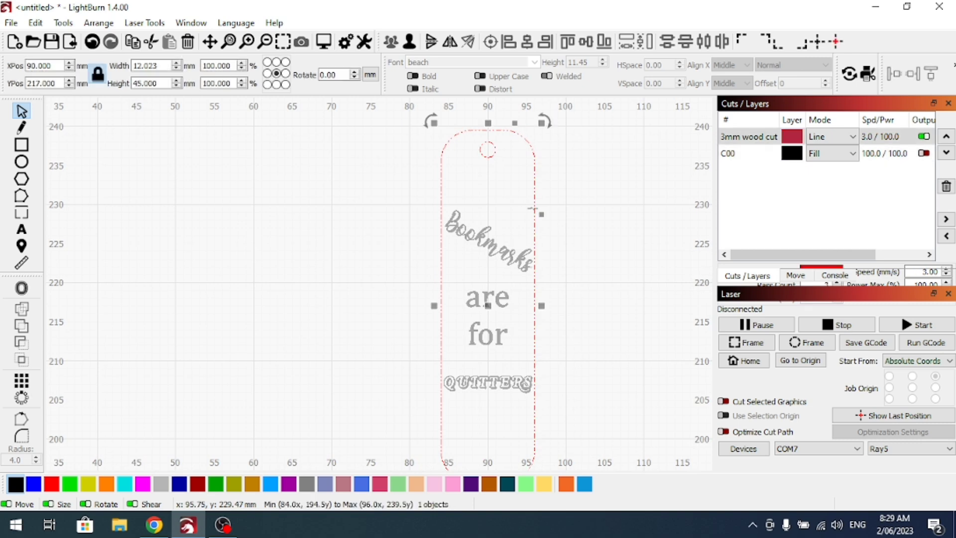
pyautogui.click(303, 233)
pyautogui.hotkey('ctrl', 'v')
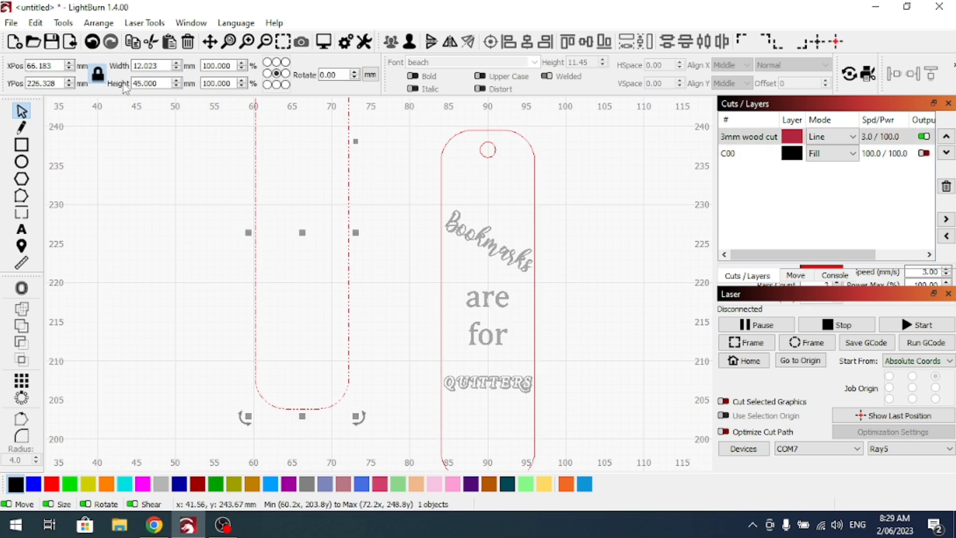
# - Reduce the pasted outline's height to 41 mm and assign it to the black fill layer
pyautogui.click(177, 86)
pyautogui.click(177, 86)
pyautogui.click(177, 86)
pyautogui.click(176, 87)
pyautogui.click(15, 484)
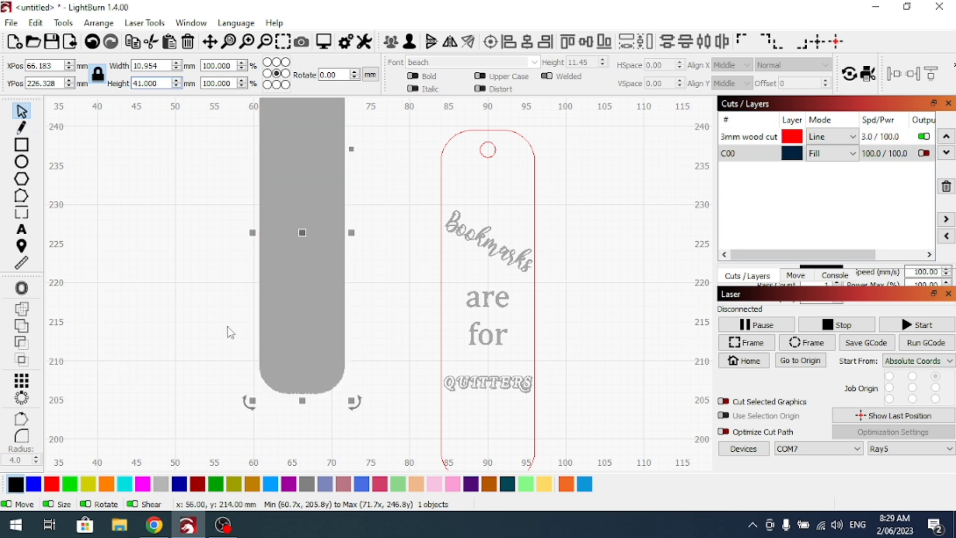
# - Paste another copy of the bookmark outline and reduce its height to 41 mm
pyautogui.hotkey('ctrl', 'v')
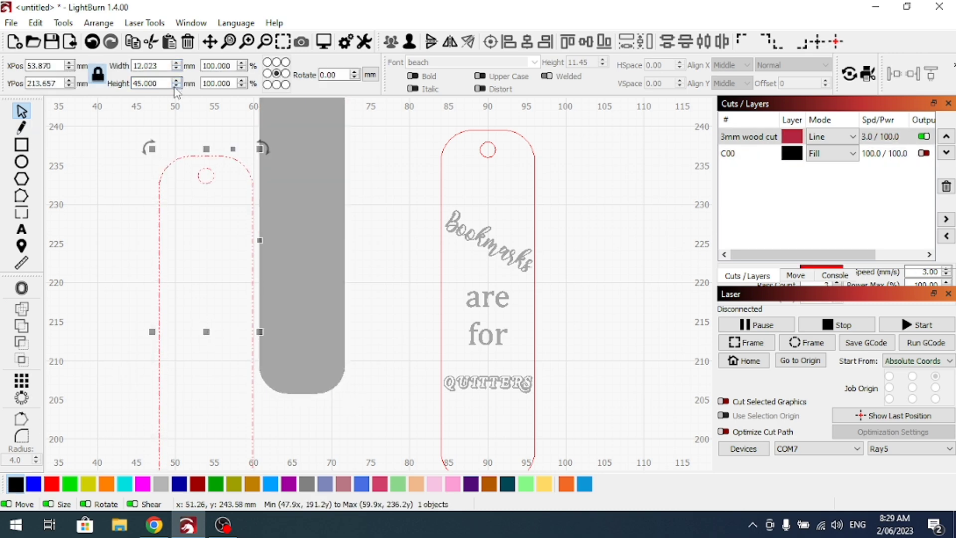
pyautogui.click(176, 86)
pyautogui.click(176, 86)
pyautogui.click(177, 86)
pyautogui.click(176, 87)
# - Move the new outline copy onto the existing filled copy and assign it to the black layer
pyautogui.moveTo(210, 324); pyautogui.dragTo(303, 219)
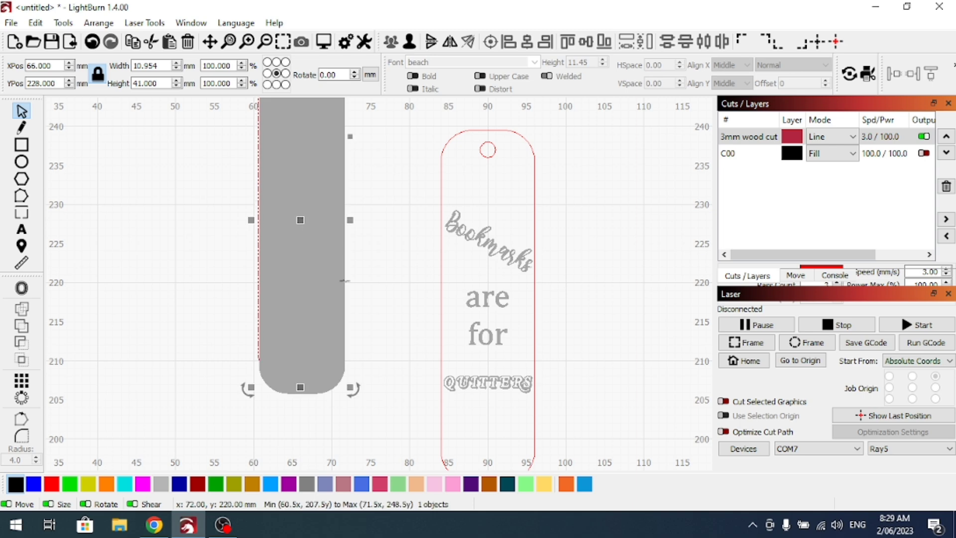
pyautogui.scroll(-2, 344, 281)
pyautogui.click(20, 487)
pyautogui.scroll(2, 276, 184)
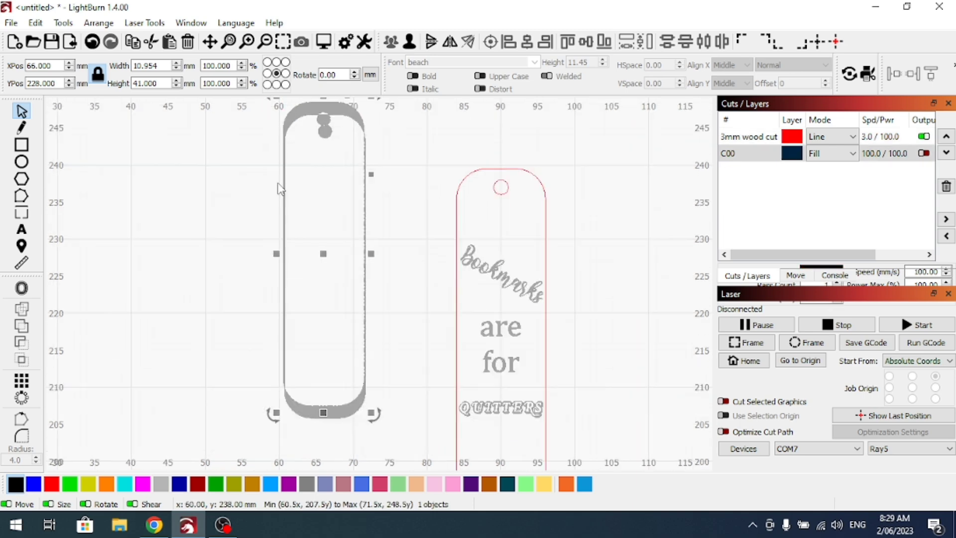
# - Select both black outline copies and align them so they share the same centre
pyautogui.scroll(-4, 276, 183)
pyautogui.moveTo(245, 129); pyautogui.dragTo(348, 340)
pyautogui.click(492, 43)
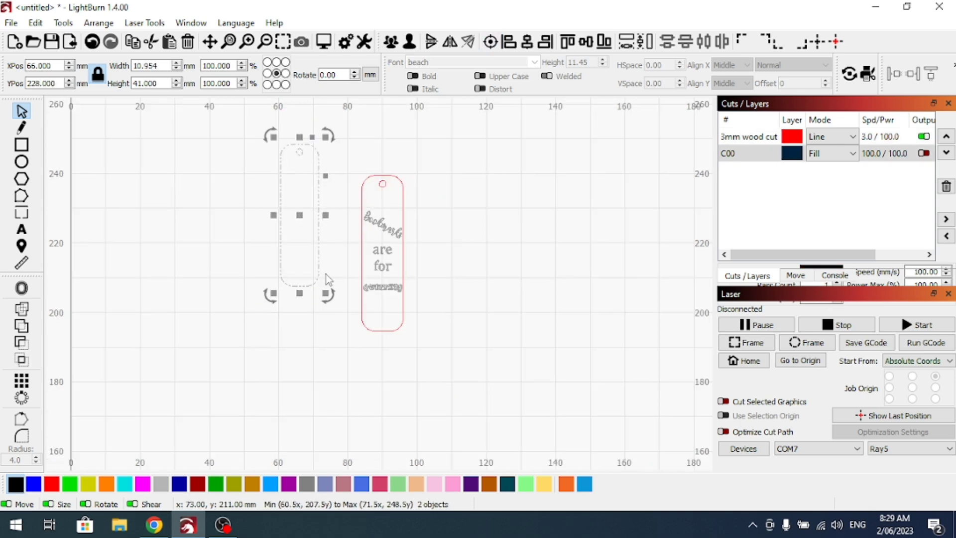
# - Shrink one of the stacked outline copies to about 40.6 mm high and move it out to the left of the other
pyautogui.scroll(6, 324, 274)
pyautogui.click(313, 297)
pyautogui.click(210, 339)
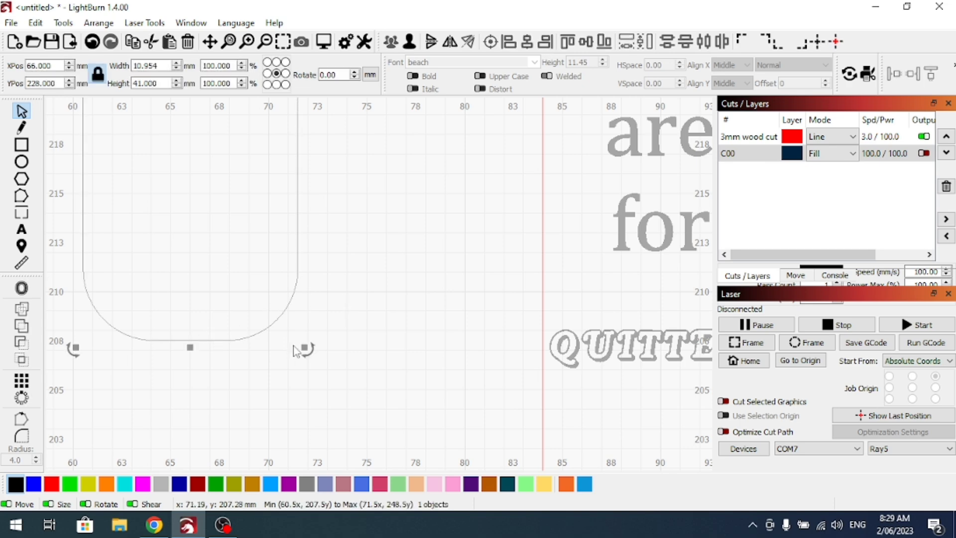
pyautogui.moveTo(295, 346); pyautogui.dragTo(296, 340)
pyautogui.scroll(2, 298, 341)
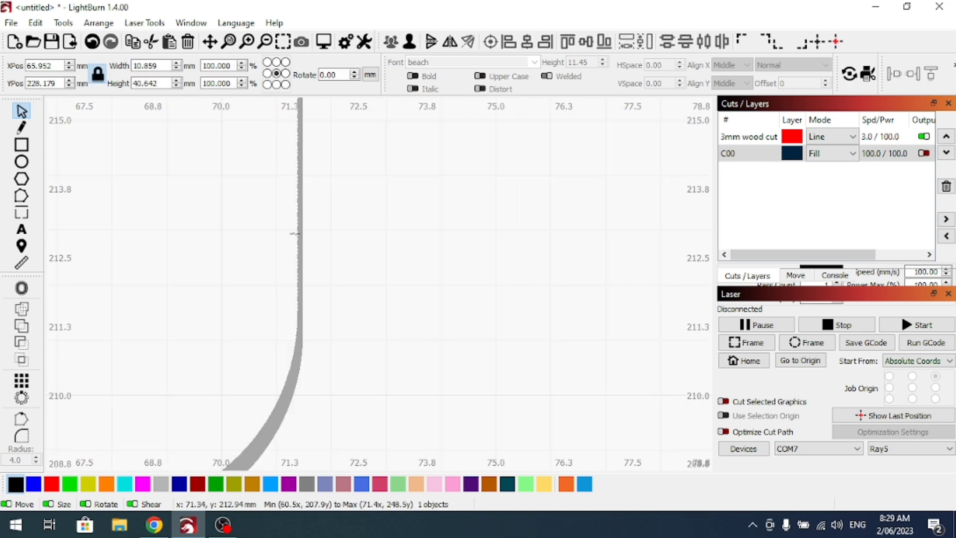
pyautogui.scroll(-8, 252, 207)
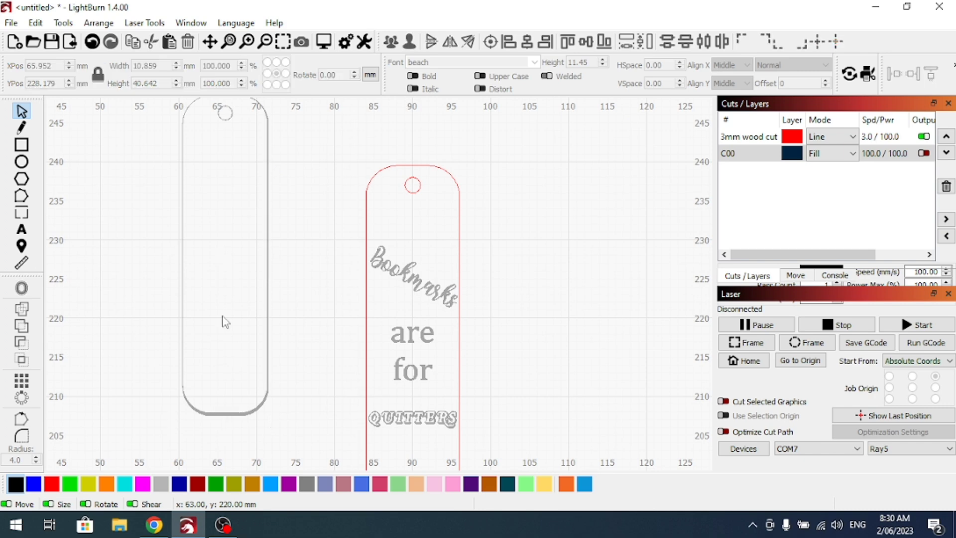
pyautogui.moveTo(241, 309); pyautogui.dragTo(127, 307)
# - Try to offset the filled outline copy next to the lettered design inward by 12 mm
pyautogui.click(244, 301)
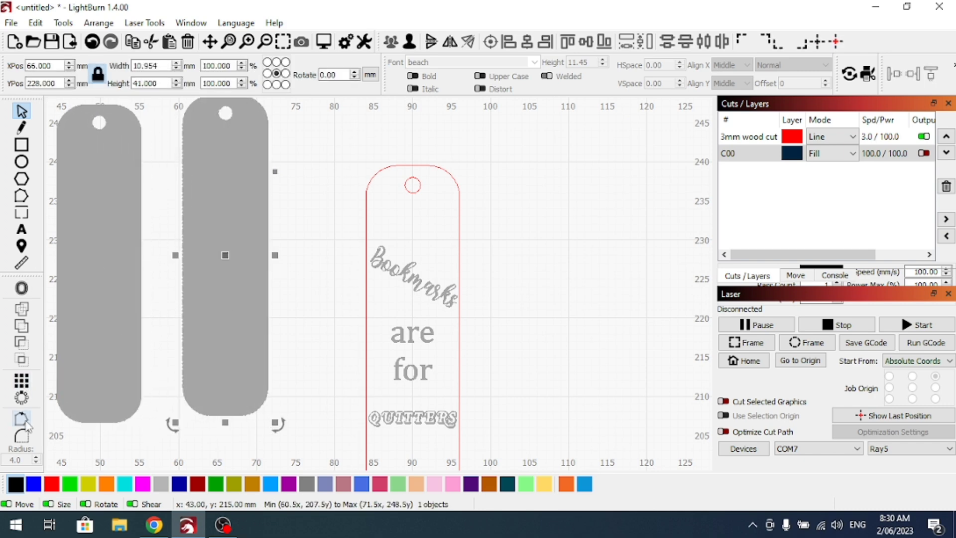
pyautogui.click(22, 288)
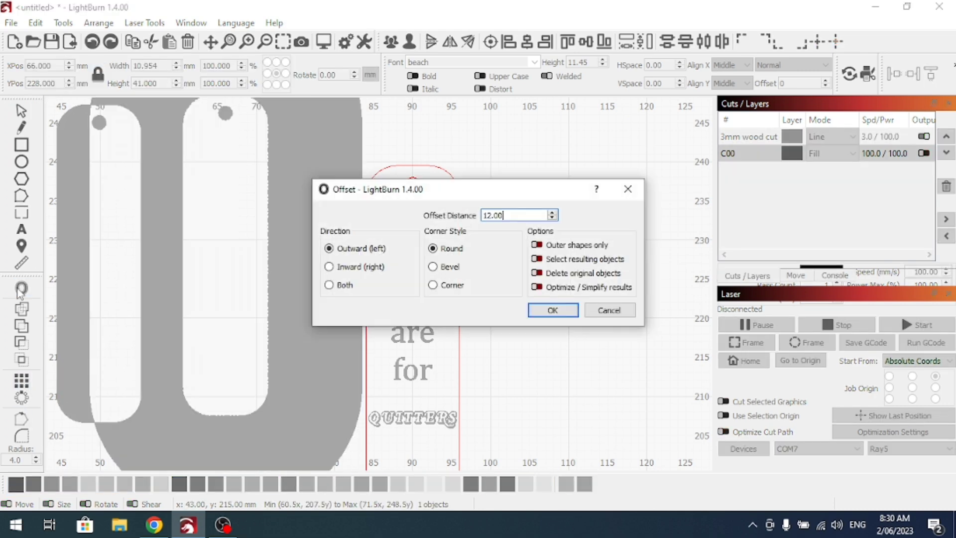
pyautogui.click(352, 273)
pyautogui.click(541, 310)
pyautogui.click(288, 289)
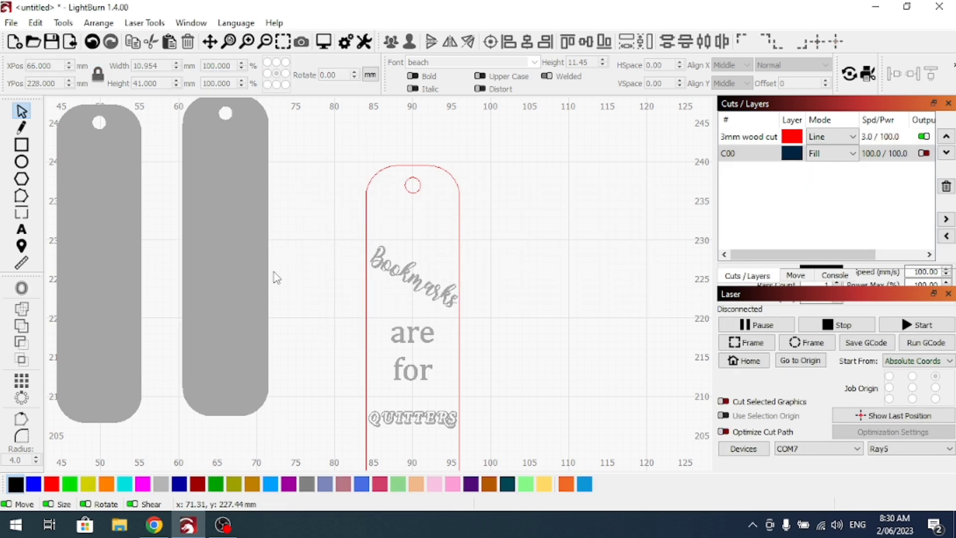
# - Move the nearer filled outline down towards the lettered design and delete the spare copy on the far left
pyautogui.moveTo(236, 263); pyautogui.dragTo(279, 343)
pyautogui.click(106, 219)
pyautogui.press('Delete')
# - Ungroup the remaining filled outline and delete its hole
pyautogui.click(276, 199)
pyautogui.rightClick(277, 198)
pyautogui.click(309, 327)
pyautogui.click(184, 243)
pyautogui.click(271, 199)
pyautogui.press('Delete')
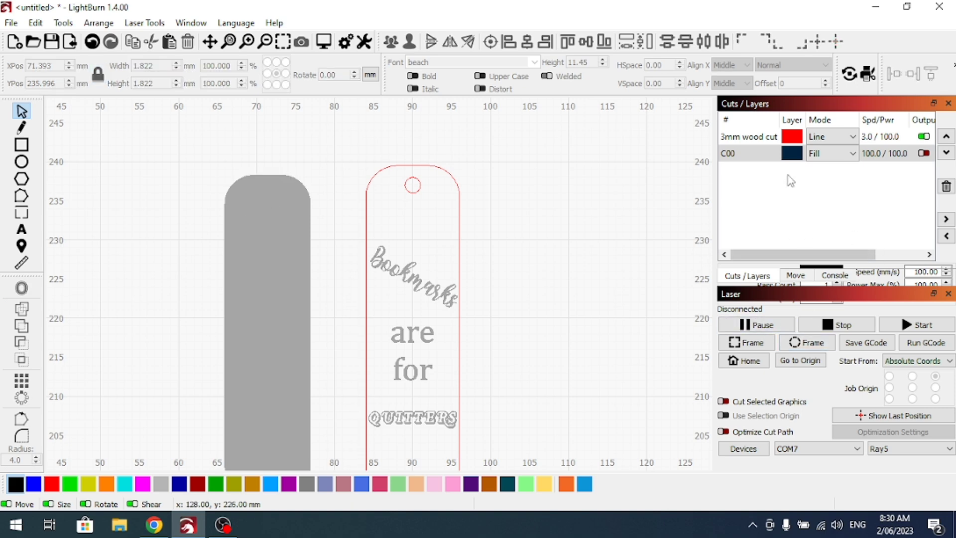
# - Change the black layer C00's mode to Line
pyautogui.click(830, 152)
pyautogui.click(818, 165)
pyautogui.scroll(-2, 309, 276)
pyautogui.scroll(5, 309, 273)
# - Try to create an inward offset of the black outline without the hole
pyautogui.click(317, 272)
pyautogui.rightClick(319, 267)
pyautogui.press('Escape')
pyautogui.click(21, 287)
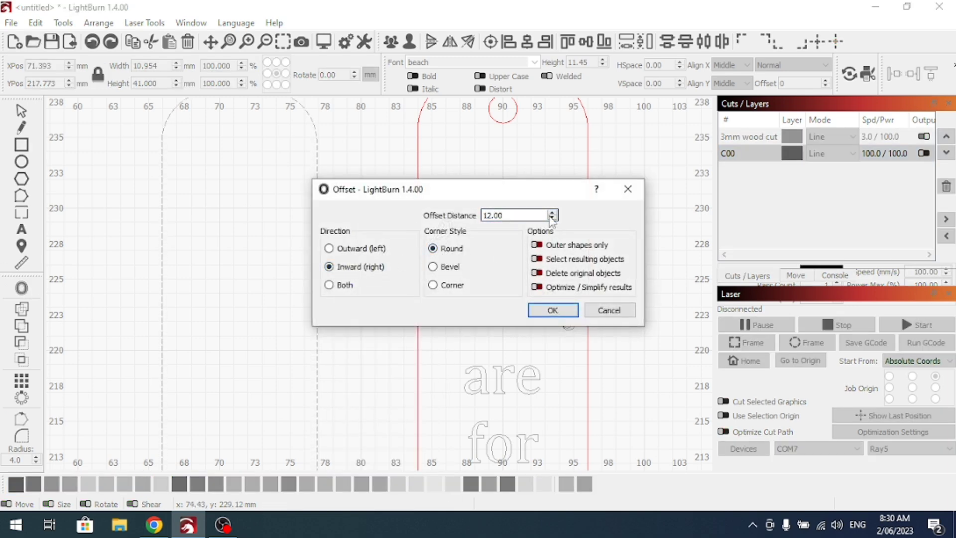
pyautogui.click(551, 310)
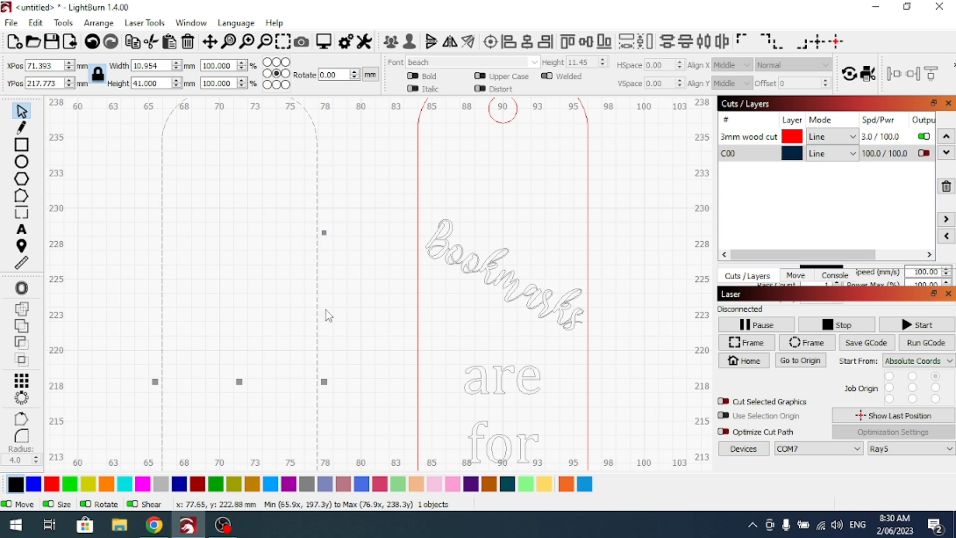
# - Nudge the black outline slightly and try offsetting it inward by 16 mm
pyautogui.moveTo(294, 302); pyautogui.dragTo(320, 293)
pyautogui.scroll(-5, 324, 292)
pyautogui.click(22, 287)
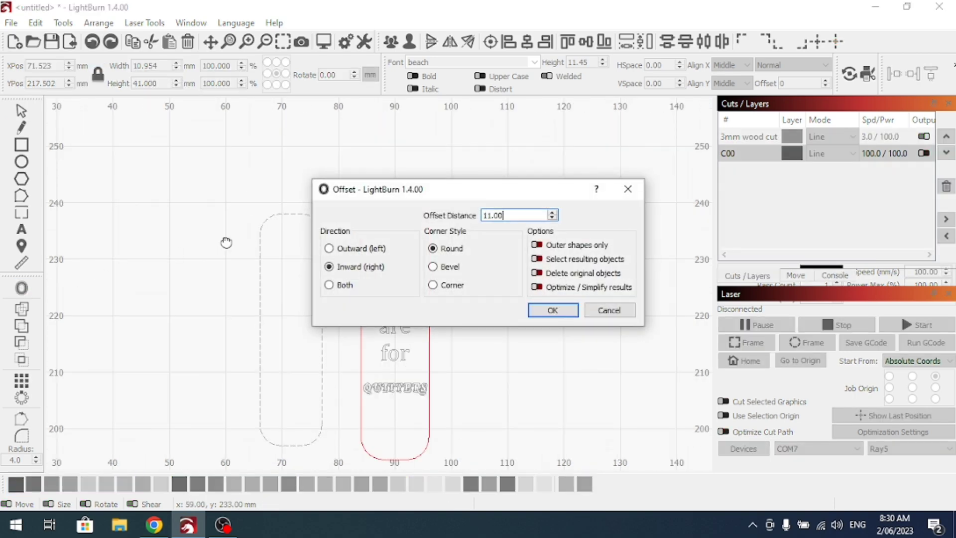
pyautogui.click(551, 310)
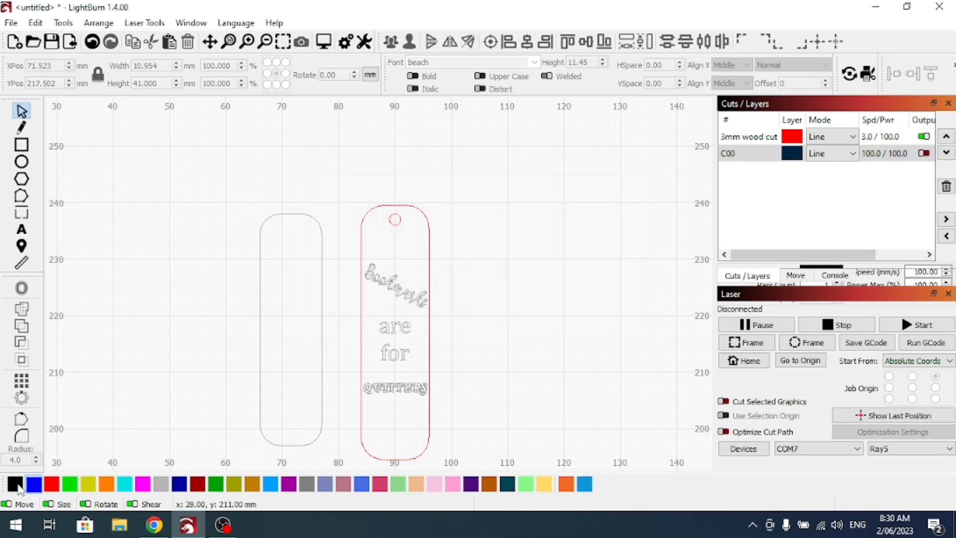
# - Move the black outline onto the lettered bookmark so it overlaps the red cut outline
pyautogui.click(260, 335)
pyautogui.moveTo(260, 334); pyautogui.dragTo(364, 335)
pyautogui.scroll(5, 447, 339)
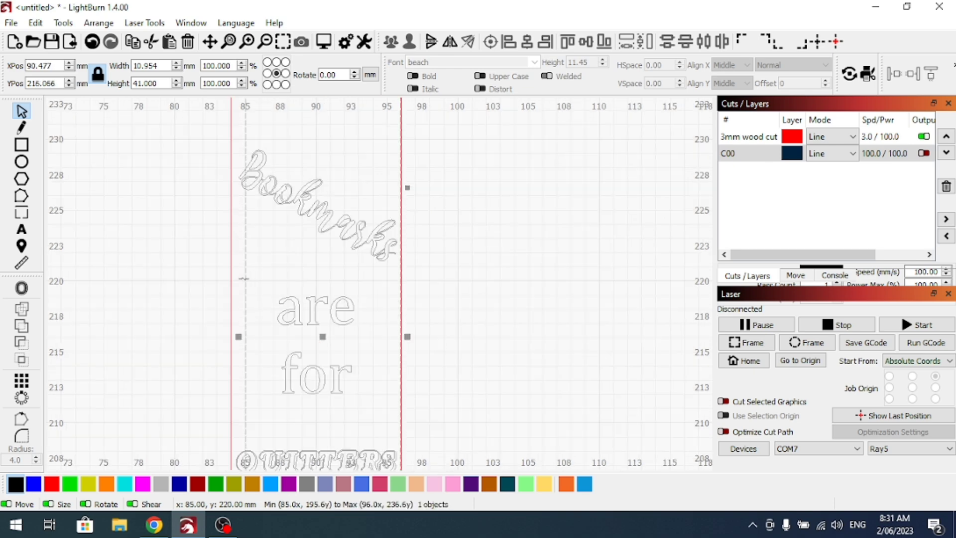
pyautogui.moveTo(177, 280); pyautogui.dragTo(176, 280)
pyautogui.click(191, 282)
# - Try to offset the red bookmark outline inward by 17 mm
pyautogui.click(231, 277)
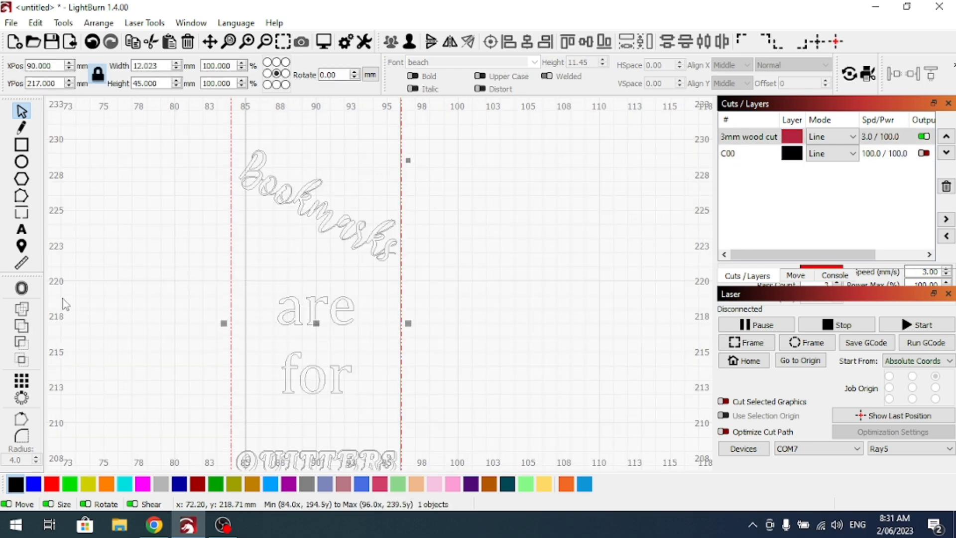
pyautogui.click(21, 289)
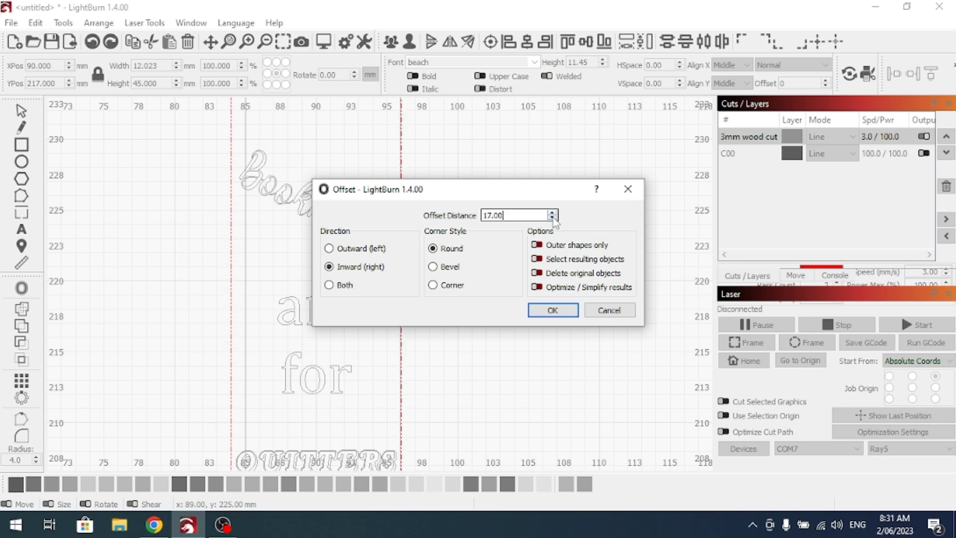
pyautogui.click(555, 312)
pyautogui.scroll(-3, 469, 220)
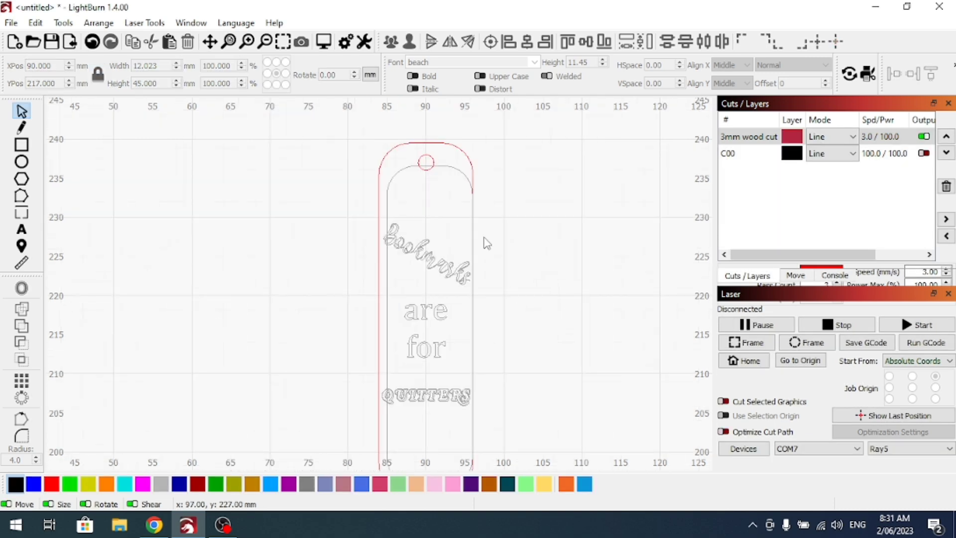
# - Move the black outline up so it sits evenly inside the rounded top of the red outline
pyautogui.click(451, 169)
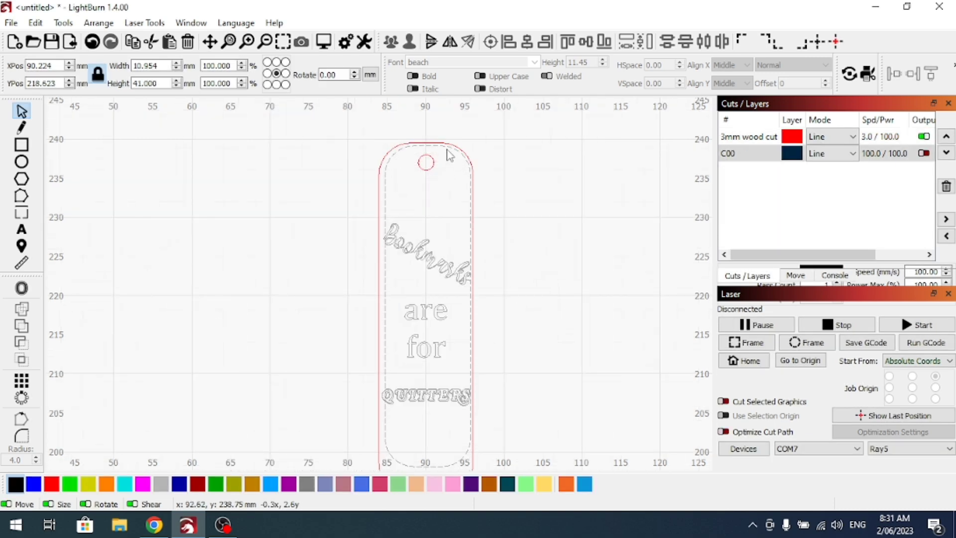
pyautogui.scroll(5, 449, 154)
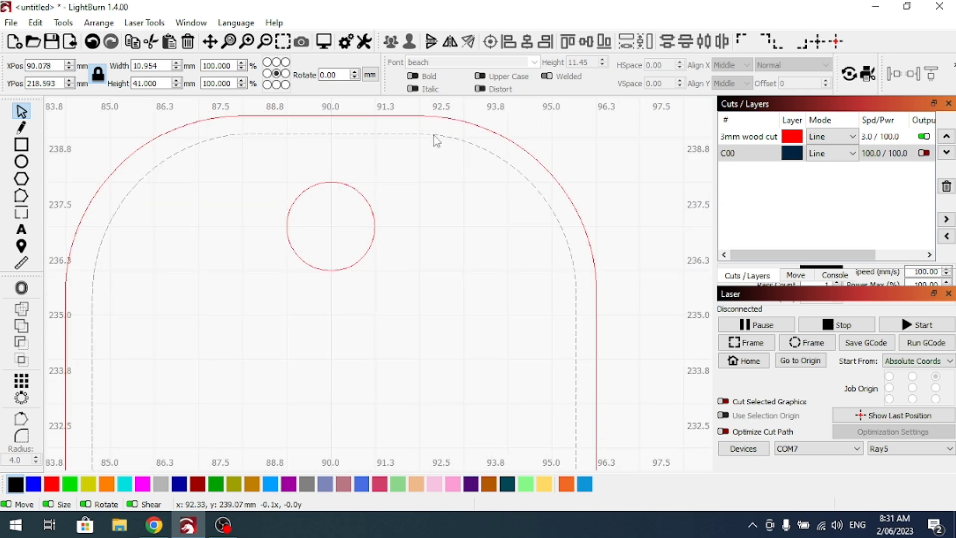
pyautogui.scroll(-5, 541, 165)
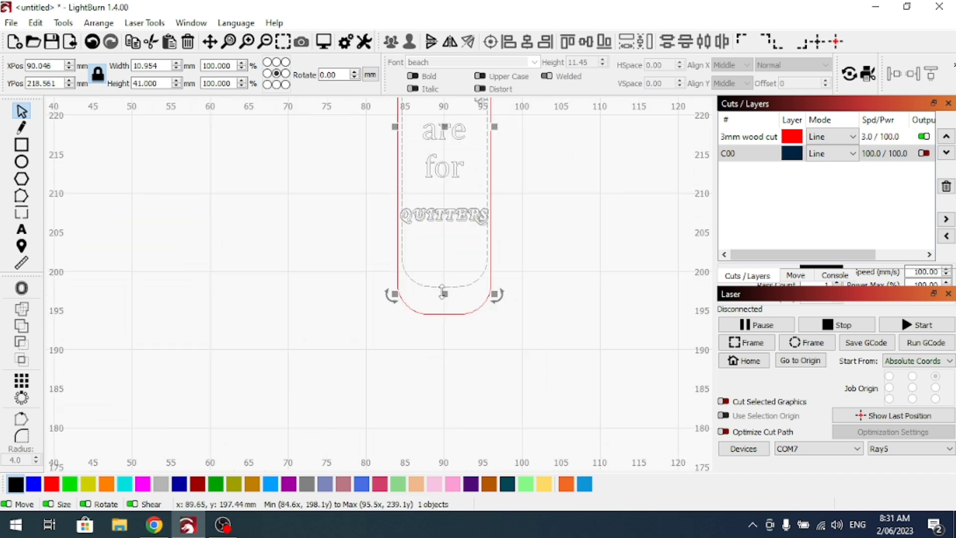
# - Stretch the black outline's lower edge down to make it about 44.1 mm high, just inside the red outline
pyautogui.moveTo(443, 293); pyautogui.dragTo(444, 309)
pyautogui.scroll(5, 443, 318)
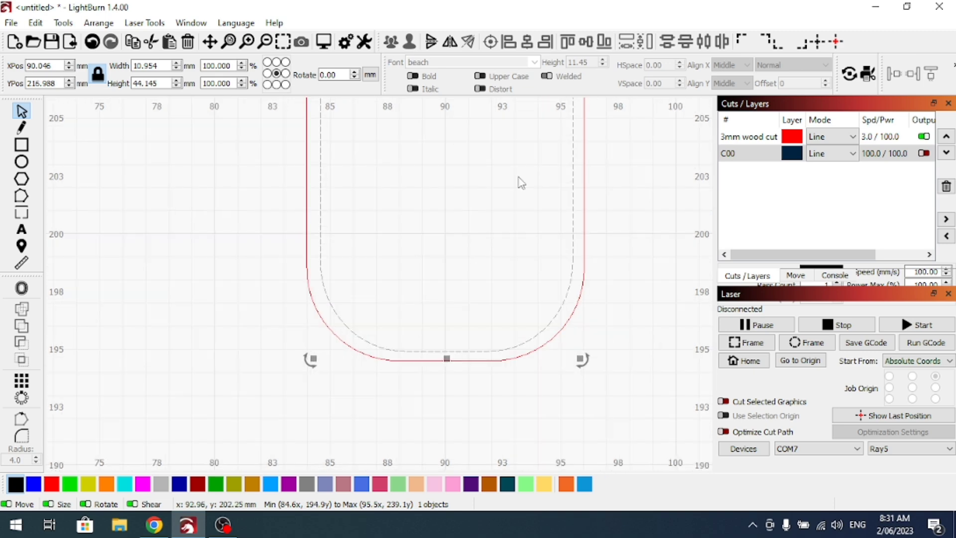
pyautogui.scroll(-1, 615, 243)
pyautogui.click(587, 248)
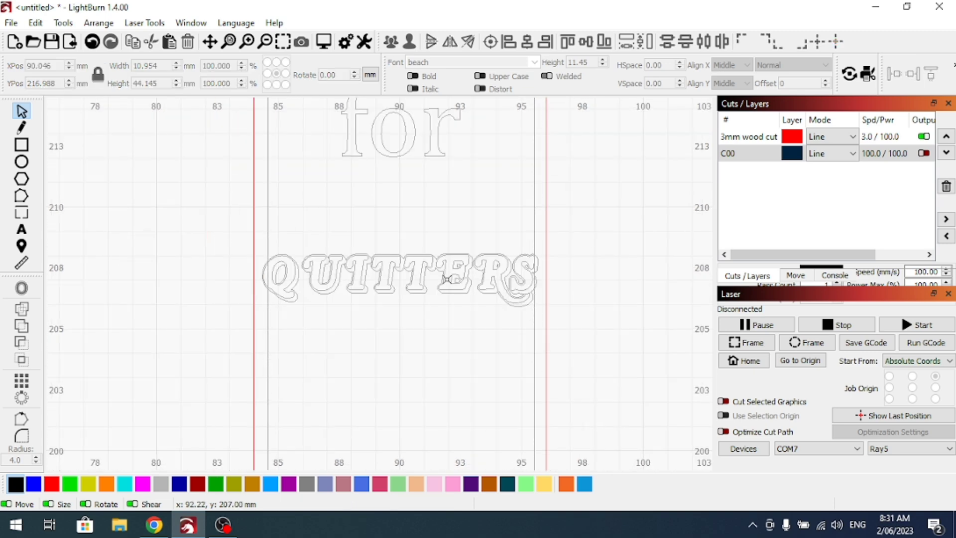
# - Shrink the "QUITTERS" text slightly and recentre it within the black inner outline
pyautogui.click(321, 267)
pyautogui.moveTo(544, 314); pyautogui.dragTo(529, 307)
pyautogui.moveTo(391, 280); pyautogui.dragTo(404, 285)
pyautogui.scroll(-2, 429, 170)
# - Shrink the tilted "Bookmarks" text to about 10.6 mm wide and centre it within the inner outline
pyautogui.moveTo(429, 171); pyautogui.dragTo(385, 402)
pyautogui.click(389, 211)
pyautogui.click(422, 240)
pyautogui.moveTo(459, 267); pyautogui.dragTo(448, 259)
pyautogui.moveTo(280, 135); pyautogui.dragTo(281, 137)
pyautogui.click(415, 286)
pyautogui.scroll(-3, 415, 283)
# - Select the "Bookmarks", "are for" and "QUITTERS" texts and assign them to the green layer C03
pyautogui.click(415, 258)
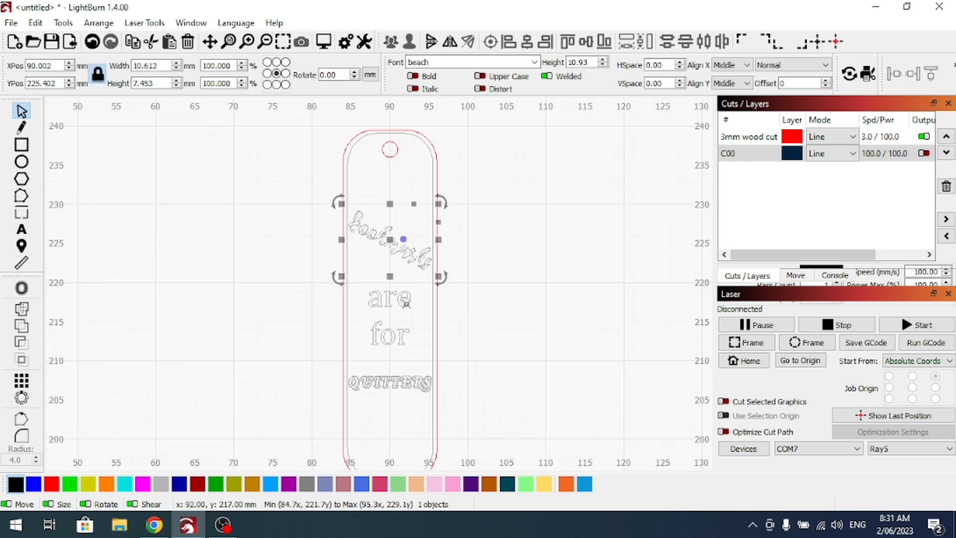
pyautogui.keyDown('shift'); pyautogui.click(405, 302); pyautogui.keyUp('shift')
pyautogui.keyDown('shift'); pyautogui.click(392, 387); pyautogui.keyUp('shift')
pyautogui.click(70, 483)
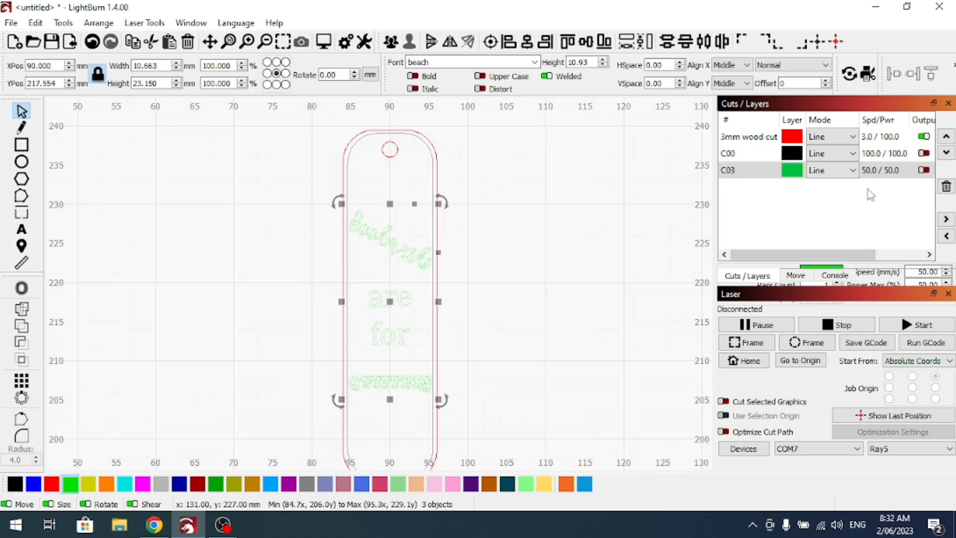
# - Set layer C03 to 100 mm/sec speed and 100% max power, with its mode changed to Fill
pyautogui.doubleClick(876, 171)
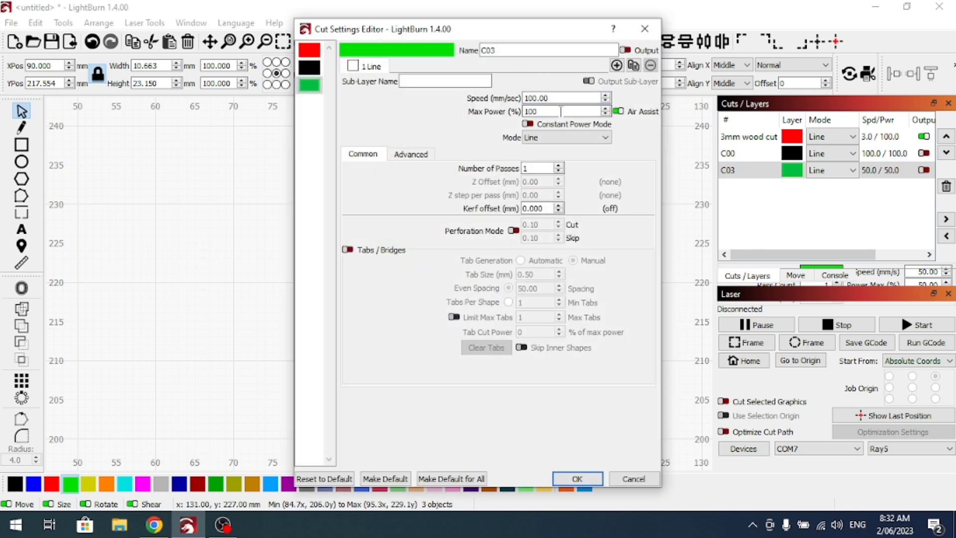
pyautogui.click(577, 478)
pyautogui.click(841, 170)
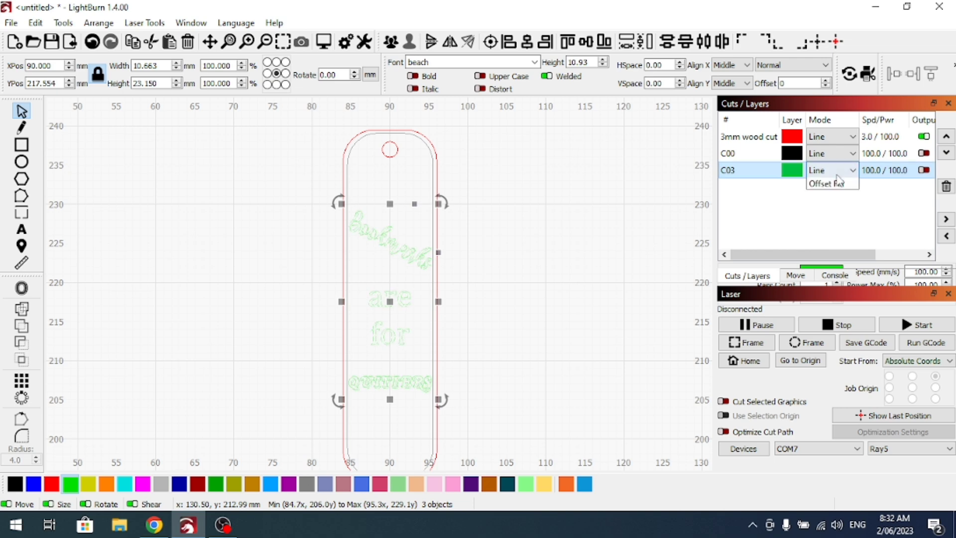
pyautogui.click(833, 191)
pyautogui.click(543, 279)
# - Examine the gap between the black inner outline and the red cut outline at the bookmark's lower end
pyautogui.scroll(4, 510, 299)
pyautogui.scroll(-3, 445, 206)
pyautogui.scroll(-1, 448, 211)
pyautogui.scroll(6, 375, 324)
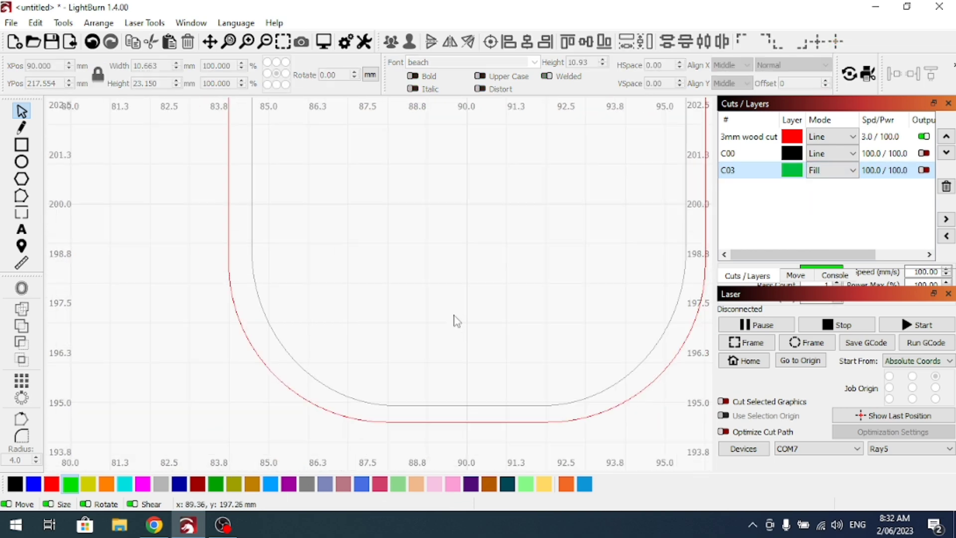
pyautogui.click(466, 405)
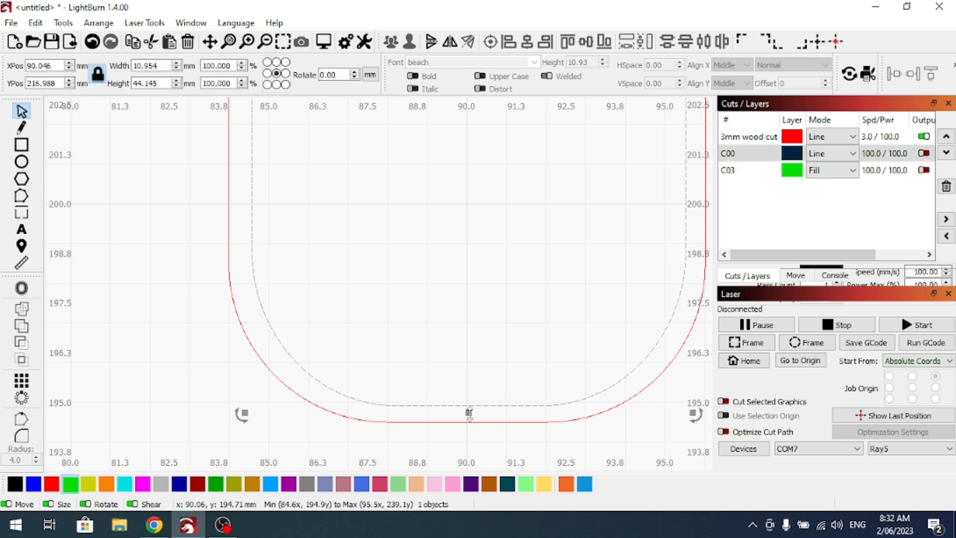
pyautogui.scroll(-5, 284, 252)
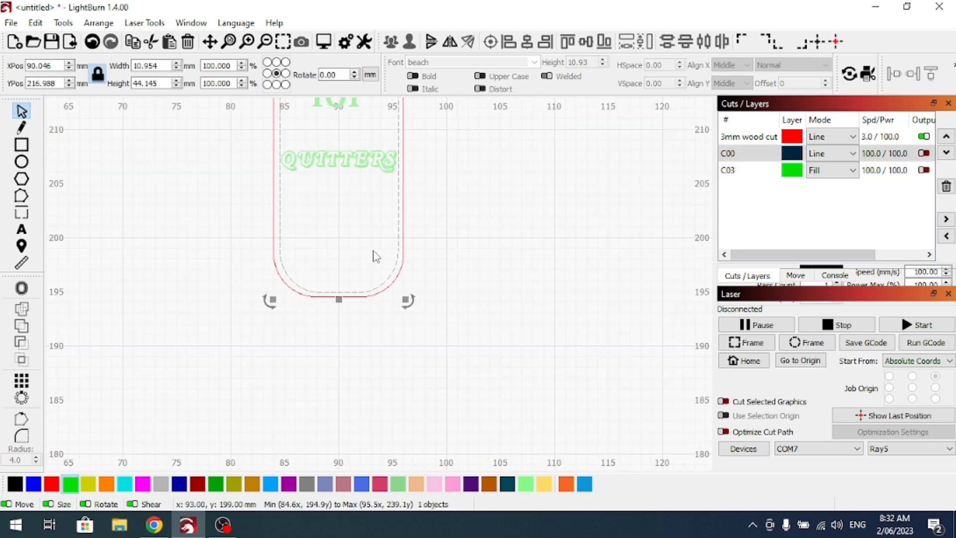
pyautogui.moveTo(468, 109); pyautogui.dragTo(469, 319)
# - Reorder the layers so the red "3mm wood cut" layer comes last, after C00 and C03
pyautogui.scroll(-3, 470, 299)
pyautogui.click(513, 278)
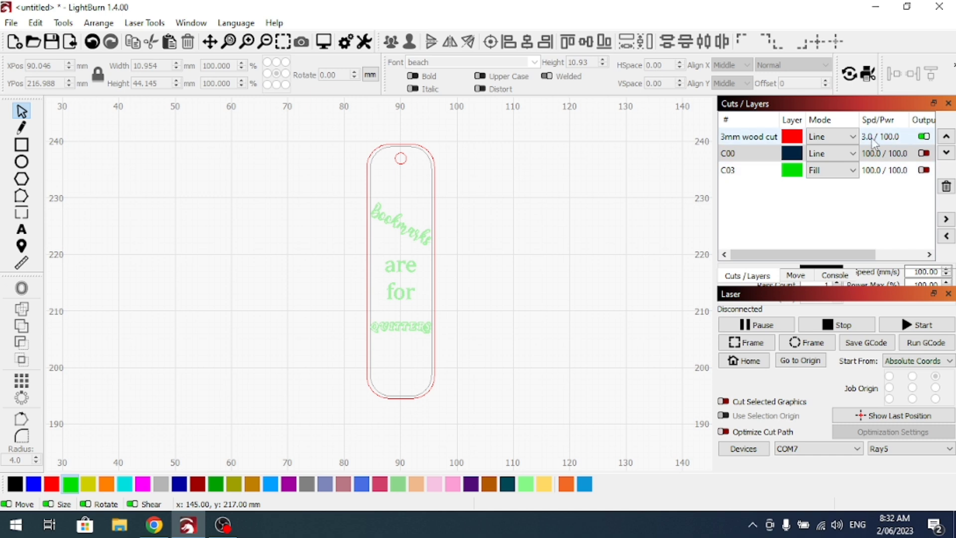
pyautogui.moveTo(796, 142); pyautogui.dragTo(802, 181)
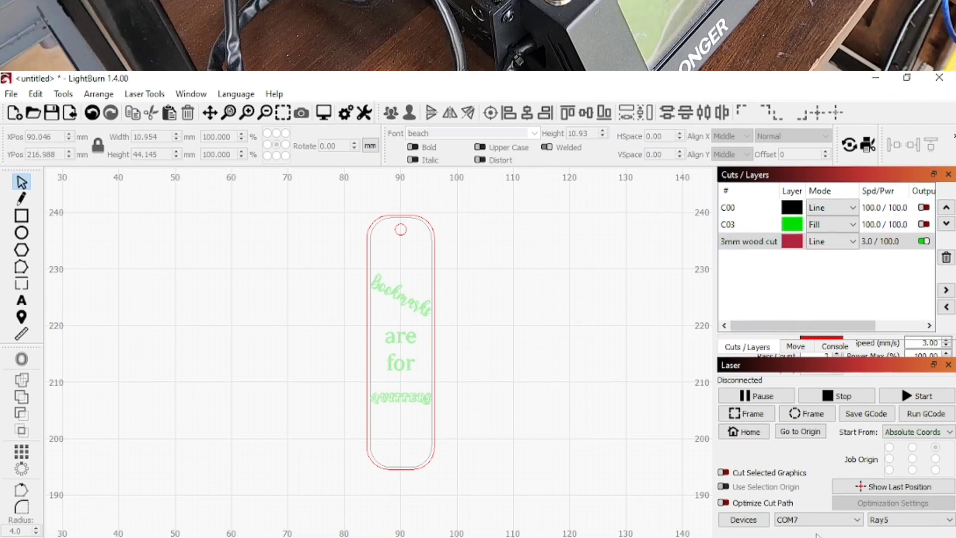